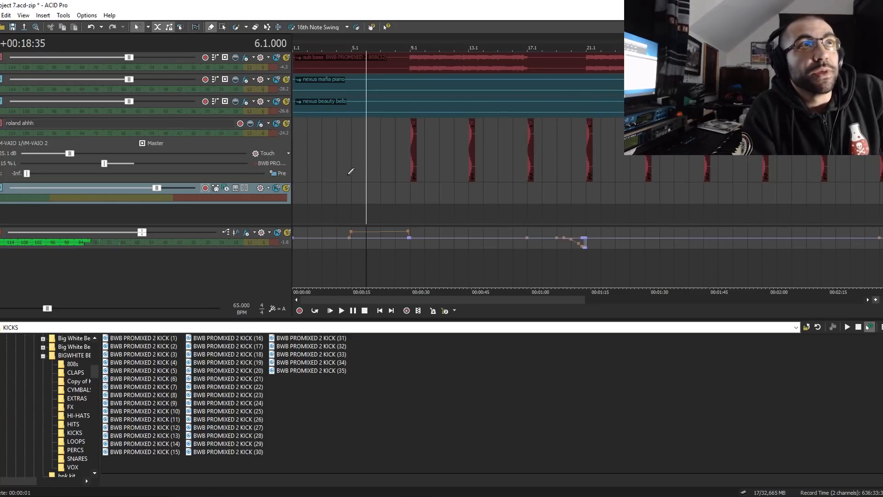
- Return the playhead to 1.1 and look over the beat's arrangement, from the roland ahhh track through the hats to the omnisphere pianos
{"action": "left_click", "coordinate": [298, 168]}
{"action": "scroll", "coordinate": [299, 170], "scroll_direction": "down", "scroll_amount": 3}
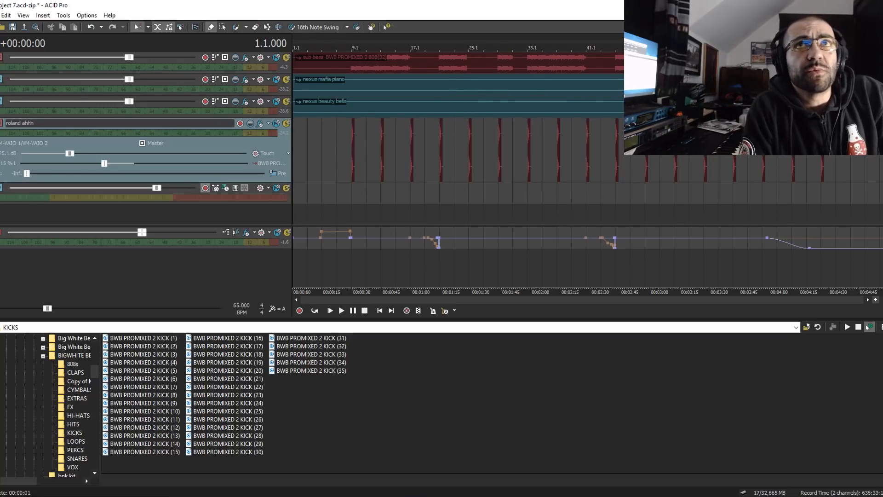
{"action": "scroll", "coordinate": [588, 138], "scroll_direction": "up", "scroll_amount": 5}
{"action": "scroll", "coordinate": [556, 187], "scroll_direction": "down", "scroll_amount": 4}
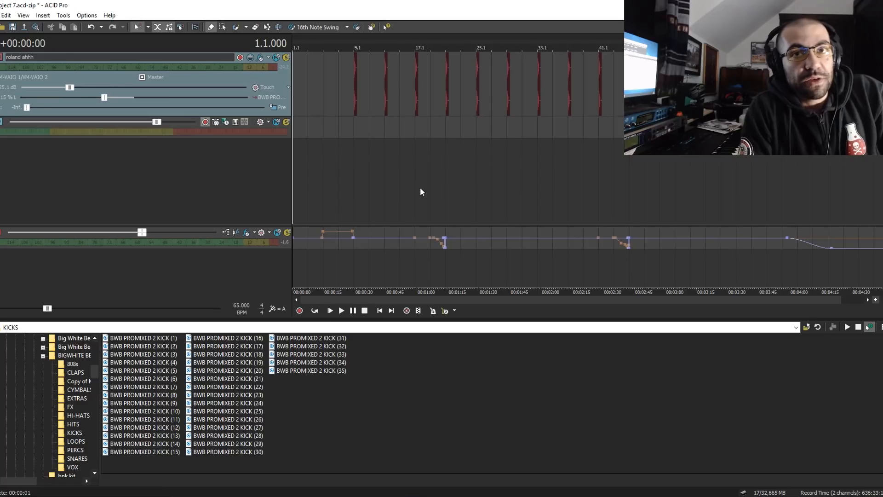
{"action": "scroll", "coordinate": [402, 194], "scroll_direction": "up", "scroll_amount": 2}
{"action": "scroll", "coordinate": [514, 84], "scroll_direction": "up", "scroll_amount": 5}
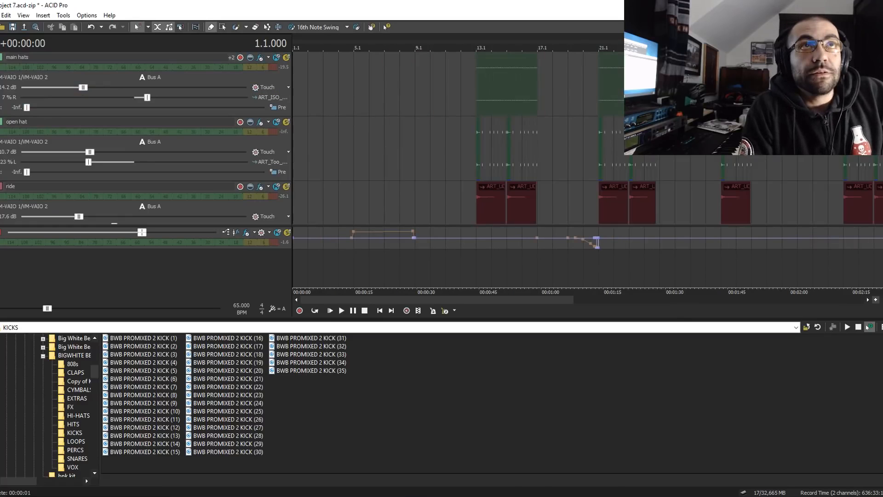
{"action": "scroll", "coordinate": [515, 84], "scroll_direction": "down", "scroll_amount": 5}
{"action": "scroll", "coordinate": [463, 173], "scroll_direction": "up", "scroll_amount": 2}
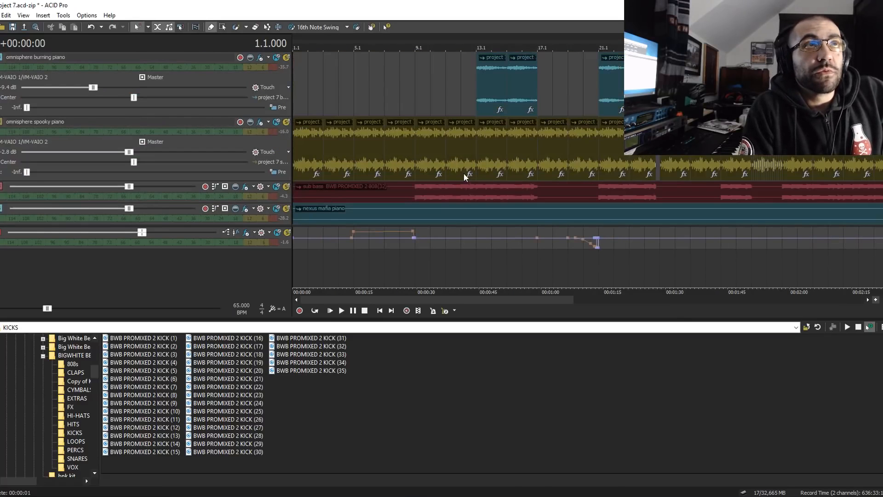
{"action": "scroll", "coordinate": [399, 154], "scroll_direction": "up", "scroll_amount": 1}
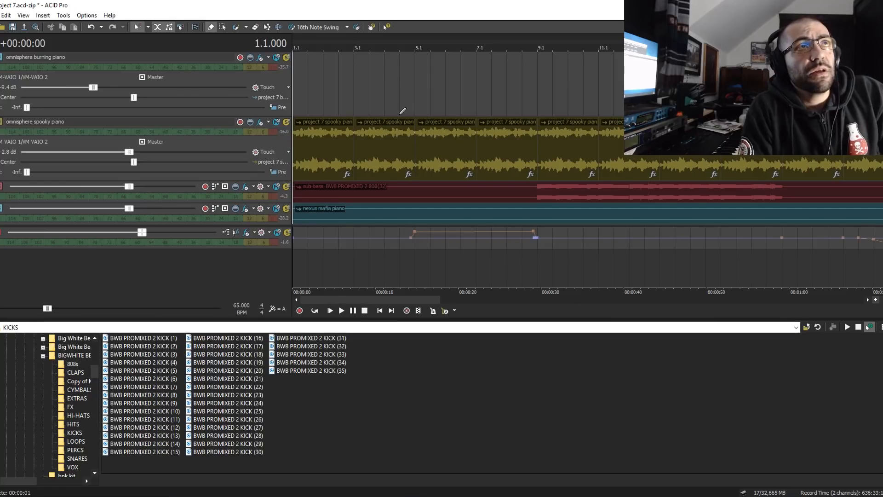
- Play the arrangement from 2.3 in the first omnisphere spooky piano clip, stop it, and put the playhead at 3.1
{"action": "left_click", "coordinate": [339, 151]}
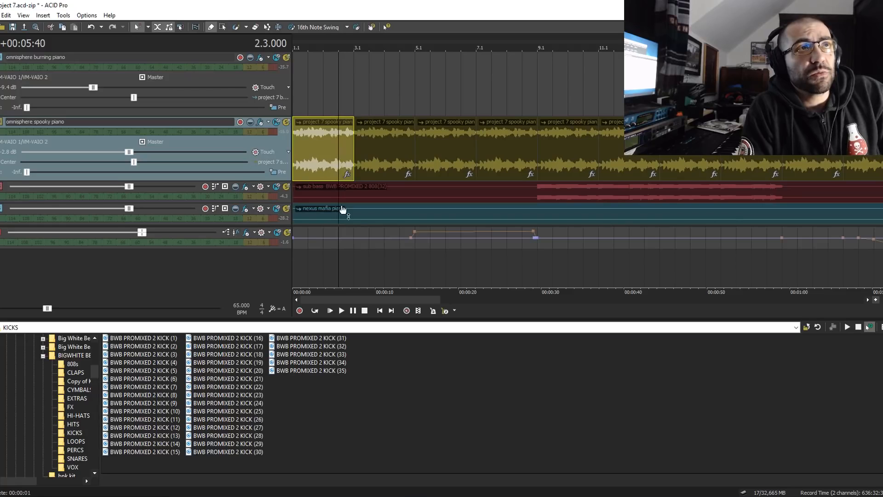
{"action": "left_click", "coordinate": [330, 311]}
{"action": "scroll", "coordinate": [406, 184], "scroll_direction": "up", "scroll_amount": 2}
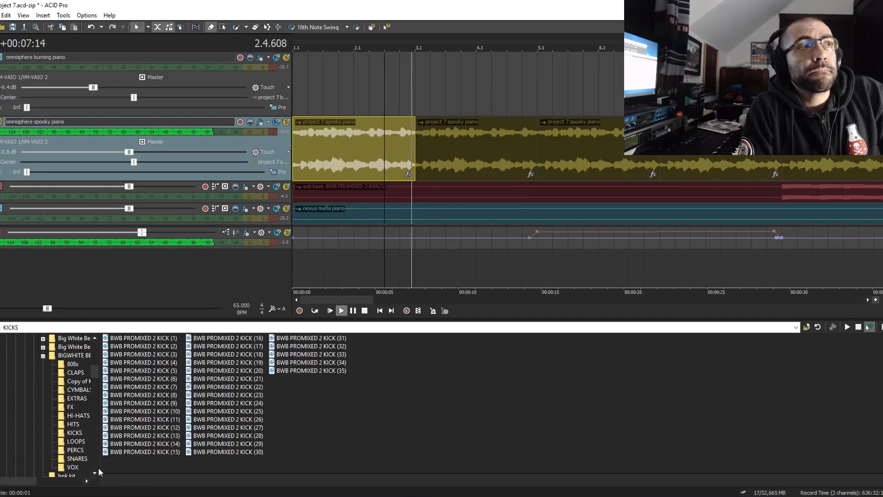
{"action": "left_click", "coordinate": [353, 311]}
{"action": "left_click", "coordinate": [417, 153]}
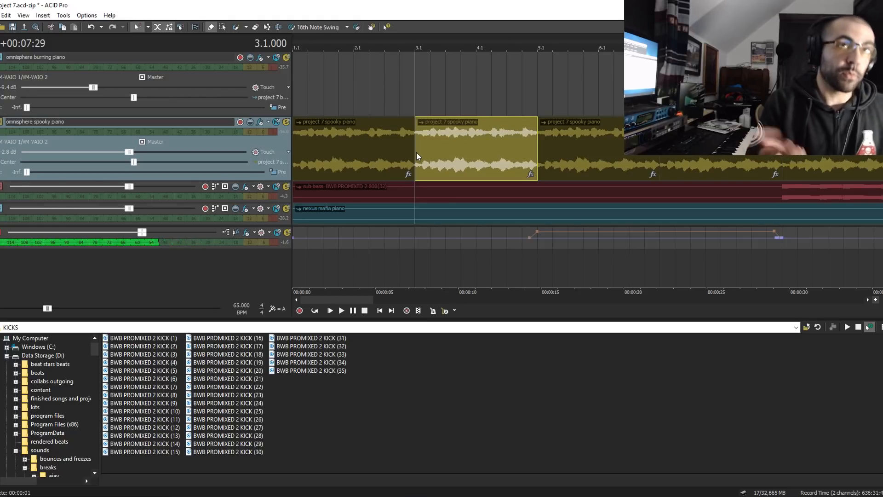
- Solo the omnisphere spooky piano track, listen to it briefly from 13.1, and clear its solo
{"action": "scroll", "coordinate": [422, 147], "scroll_direction": "down", "scroll_amount": 3}
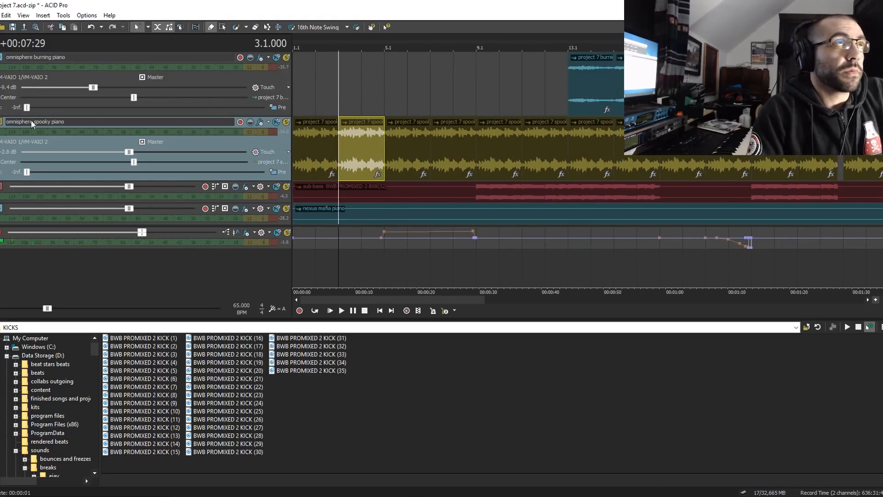
{"action": "left_click", "coordinate": [569, 92]}
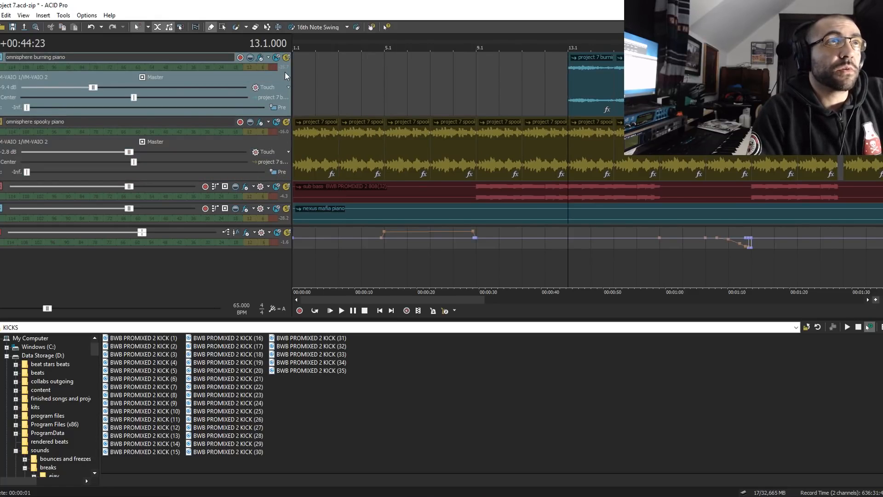
{"action": "left_click", "coordinate": [286, 122]}
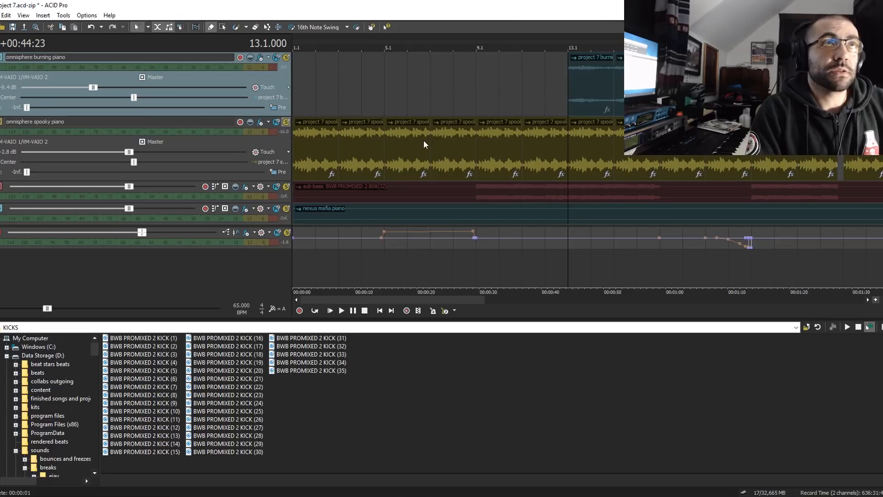
{"action": "key", "text": "space"}
{"action": "scroll", "coordinate": [686, 157], "scroll_direction": "up", "scroll_amount": 1}
{"action": "key", "text": "space"}
{"action": "left_click", "coordinate": [287, 122]}
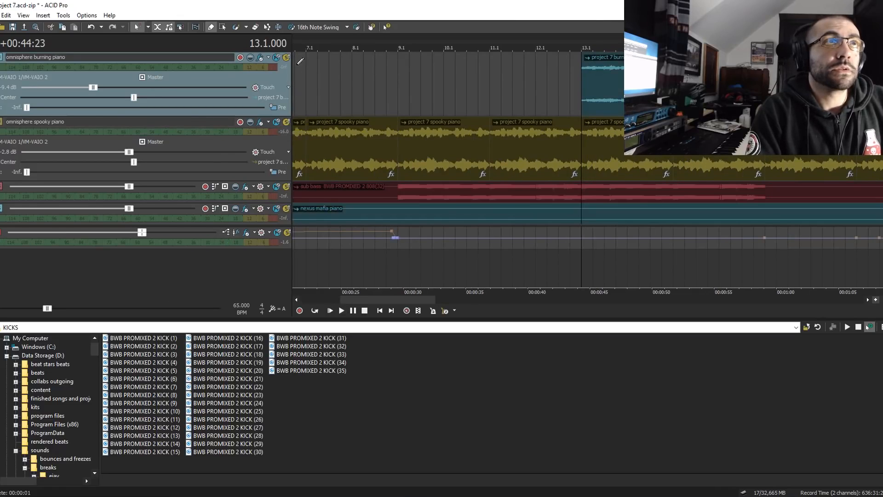
- Solo the omnisphere burning piano track and listen to it from 13.1
{"action": "left_click", "coordinate": [284, 58]}
{"action": "key", "text": "space"}
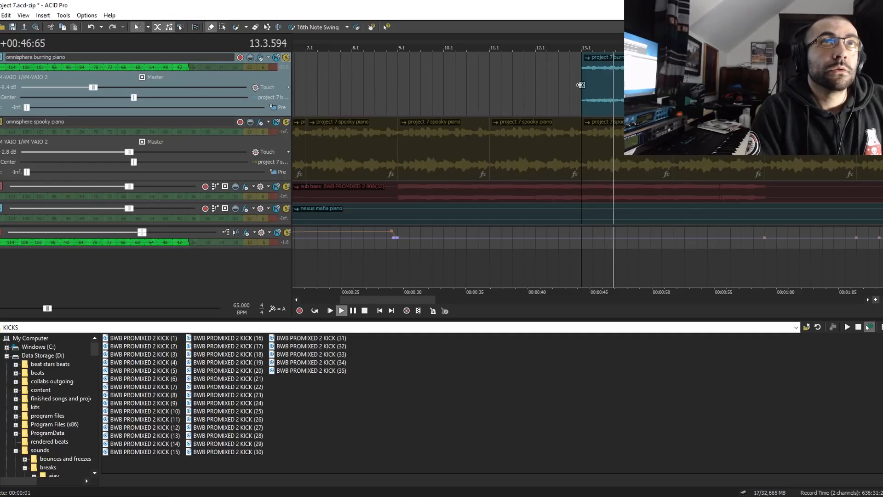
{"action": "key", "text": "space"}
- Examine the Track EQ settings of the omnisphere burning piano and spooky piano tracks, and clear the burning piano's solo
{"action": "left_click", "coordinate": [261, 57]}
{"action": "left_click", "coordinate": [775, 40]}
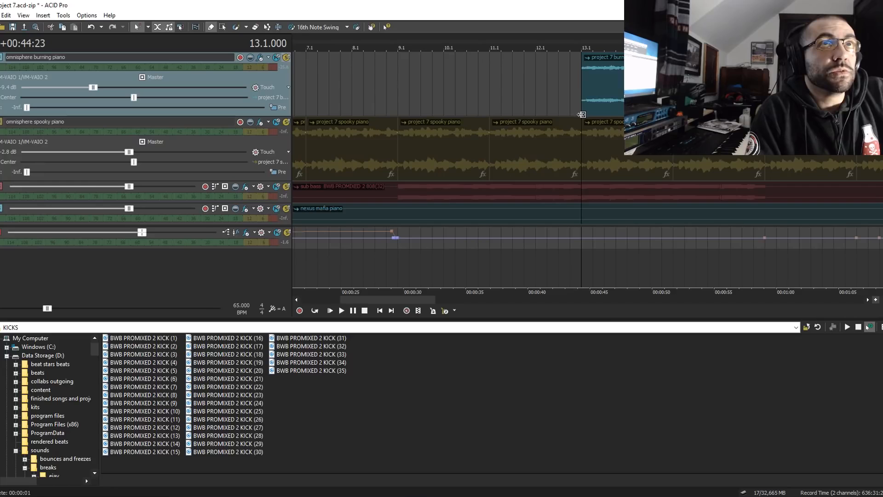
{"action": "left_click", "coordinate": [259, 58]}
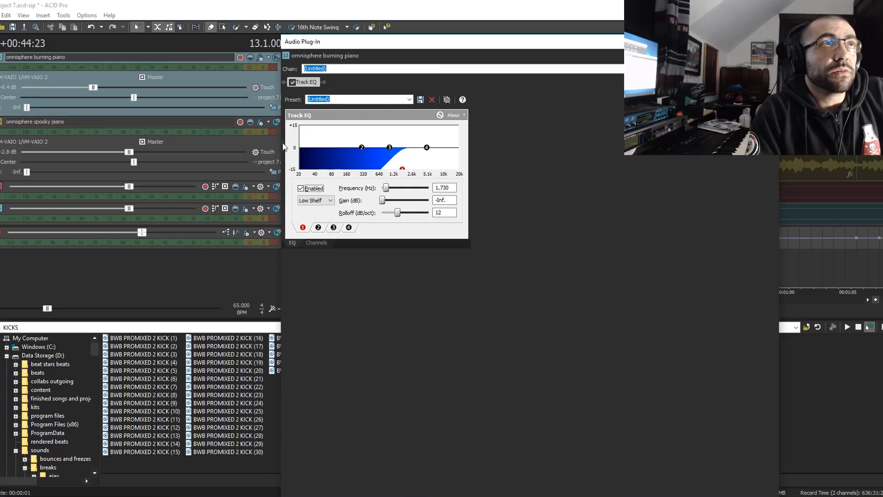
{"action": "left_click", "coordinate": [260, 121]}
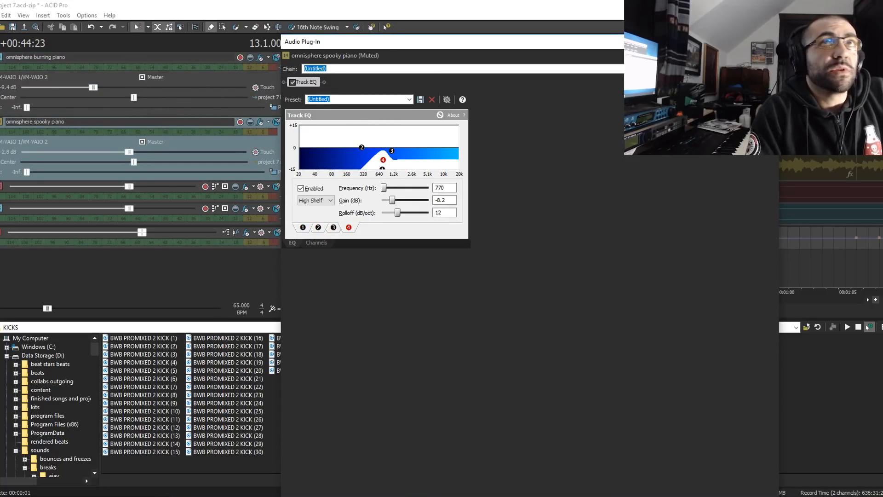
{"action": "left_click", "coordinate": [768, 42]}
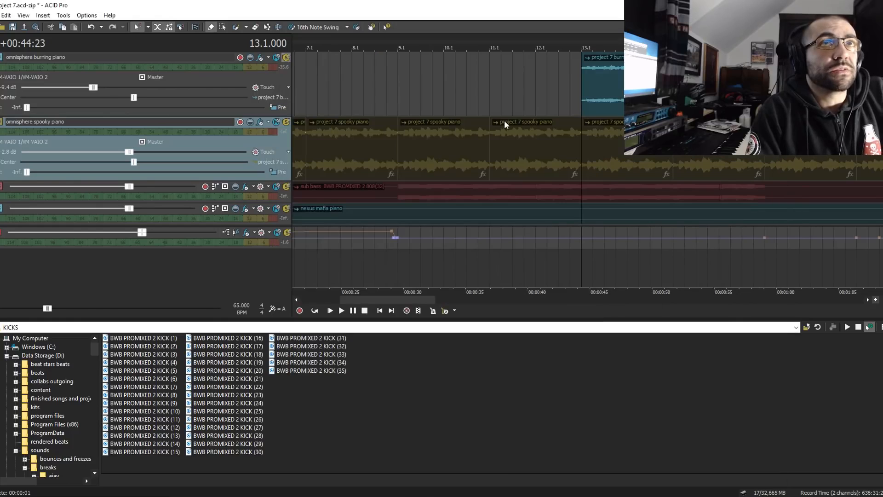
{"action": "left_click", "coordinate": [286, 58]}
{"action": "scroll", "coordinate": [601, 152], "scroll_direction": "down", "scroll_amount": 3}
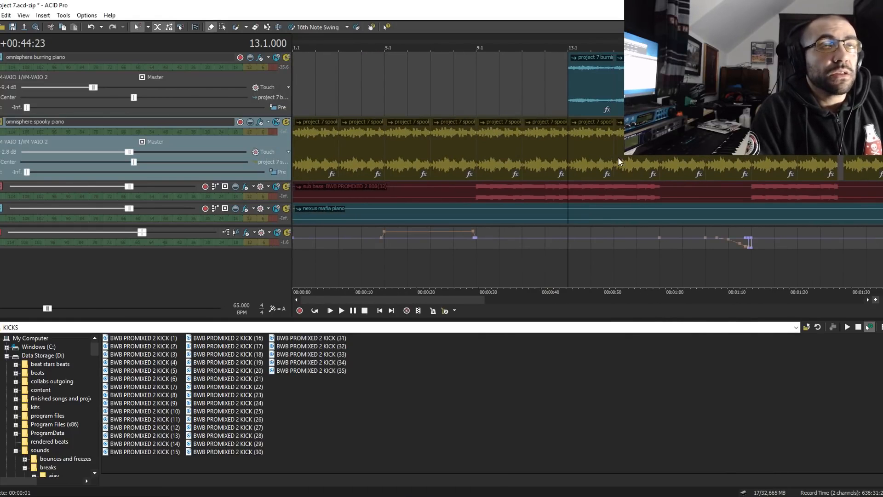
- Place the playhead at 9.1 on the omnisphere spooky piano track and solo the burning piano and spooky piano tracks together
{"action": "left_click", "coordinate": [472, 156]}
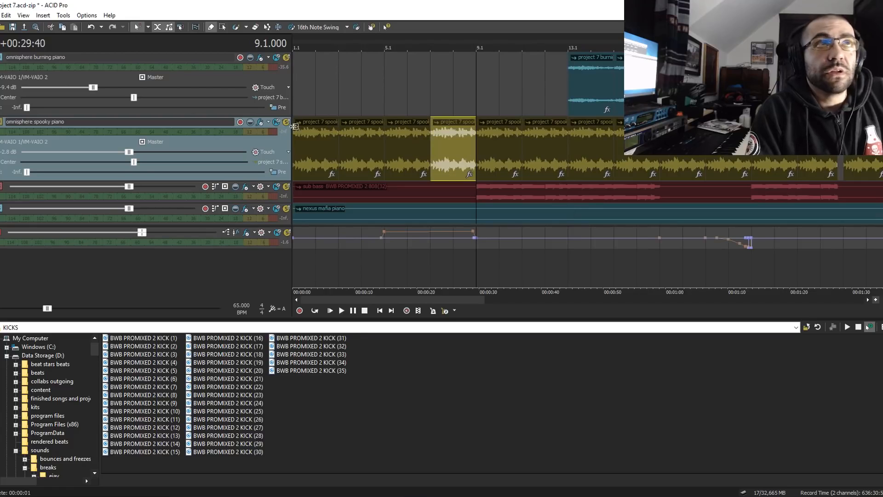
{"action": "scroll", "coordinate": [588, 138], "scroll_direction": "up", "scroll_amount": 2}
{"action": "scroll", "coordinate": [588, 138], "scroll_direction": "down", "scroll_amount": 2}
{"action": "left_click", "coordinate": [286, 58]}
{"action": "left_click", "coordinate": [286, 123]}
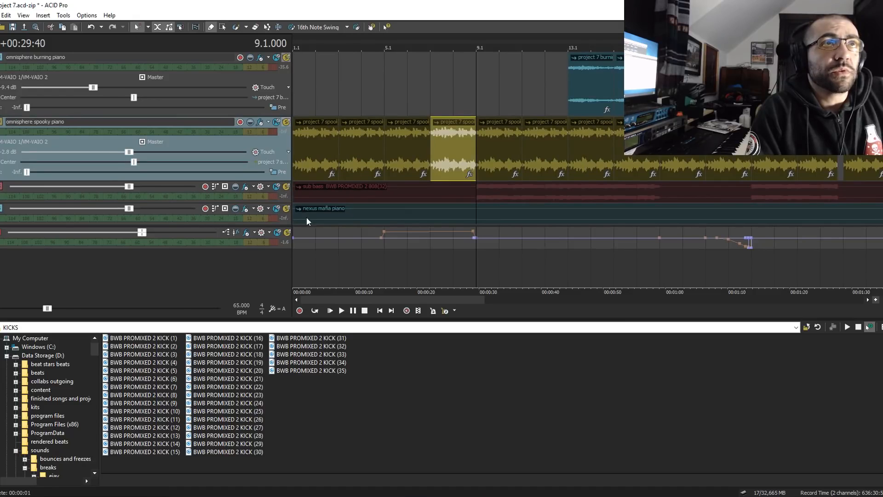
{"action": "scroll", "coordinate": [276, 144], "scroll_direction": "down", "scroll_amount": 2}
{"action": "scroll", "coordinate": [276, 144], "scroll_direction": "up", "scroll_amount": 1}
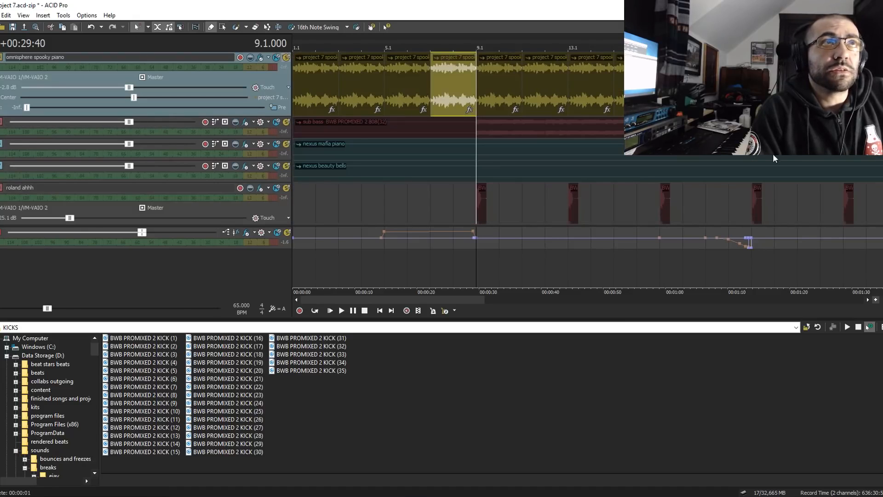
- Solo only the nexus mafia piano track, listen to it from 13.1, and clear its solo
{"action": "left_click", "coordinate": [289, 145]}
{"action": "left_click", "coordinate": [287, 58]}
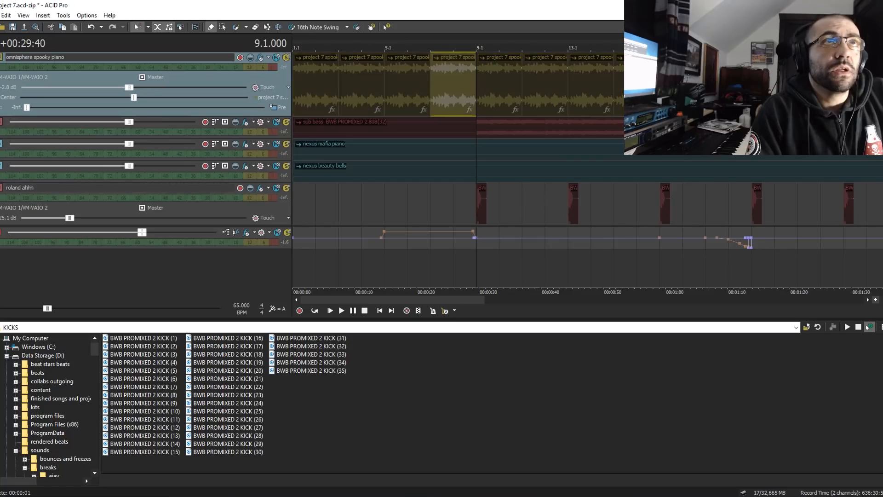
{"action": "left_click", "coordinate": [546, 155]}
{"action": "key", "text": "space"}
{"action": "left_click", "coordinate": [570, 155]}
{"action": "scroll", "coordinate": [593, 167], "scroll_direction": "up", "scroll_amount": 3}
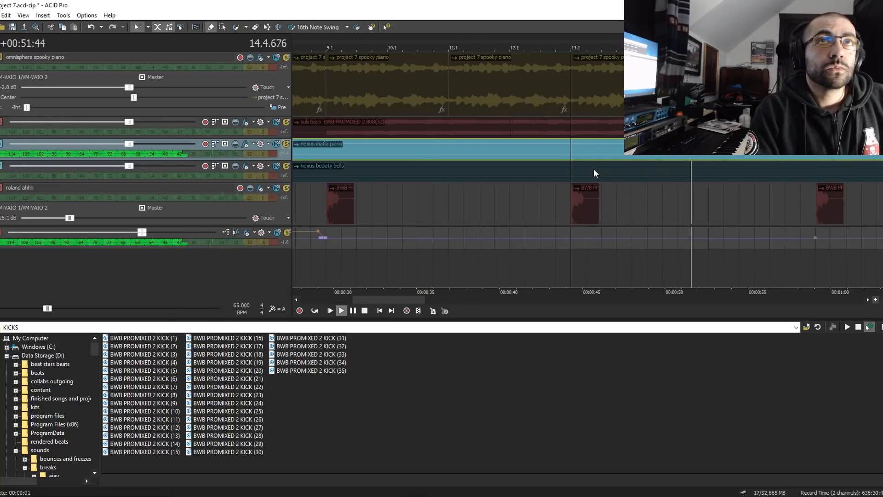
{"action": "key", "text": "space"}
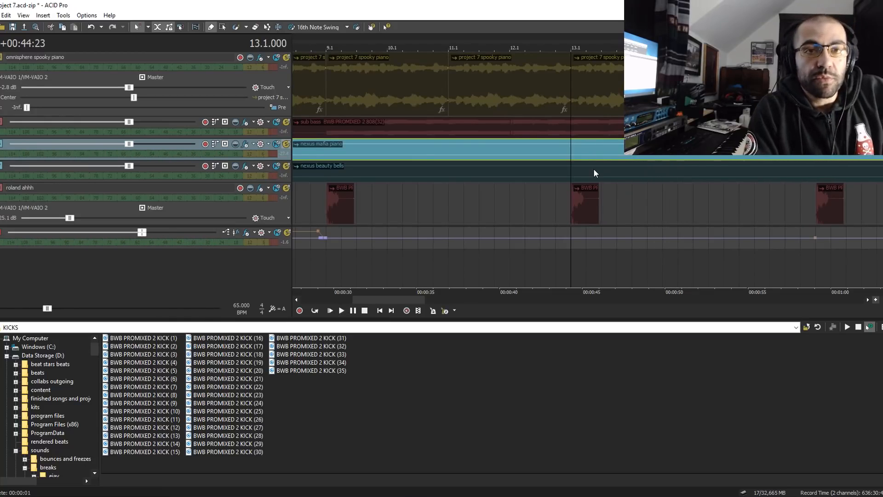
{"action": "left_click", "coordinate": [286, 145]}
- Solo the nexus beauty bells track, listen to it from 13.1, and clear its solo
{"action": "left_click", "coordinate": [286, 166]}
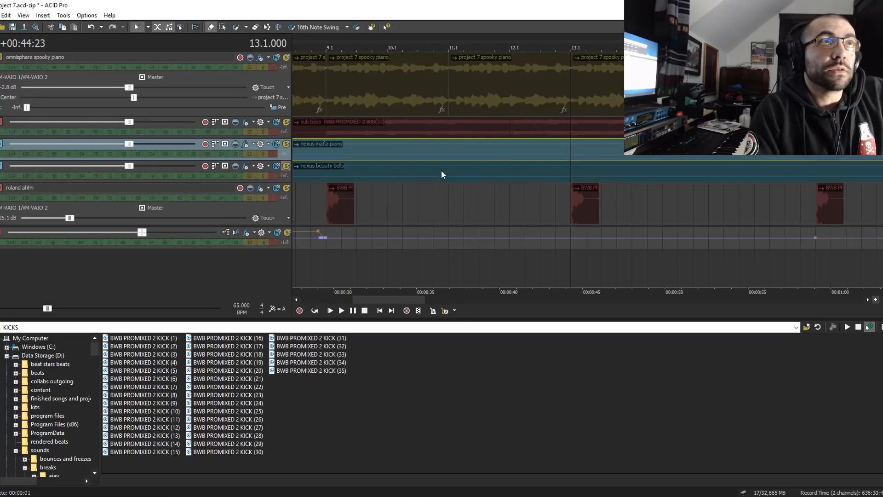
{"action": "left_click", "coordinate": [575, 173]}
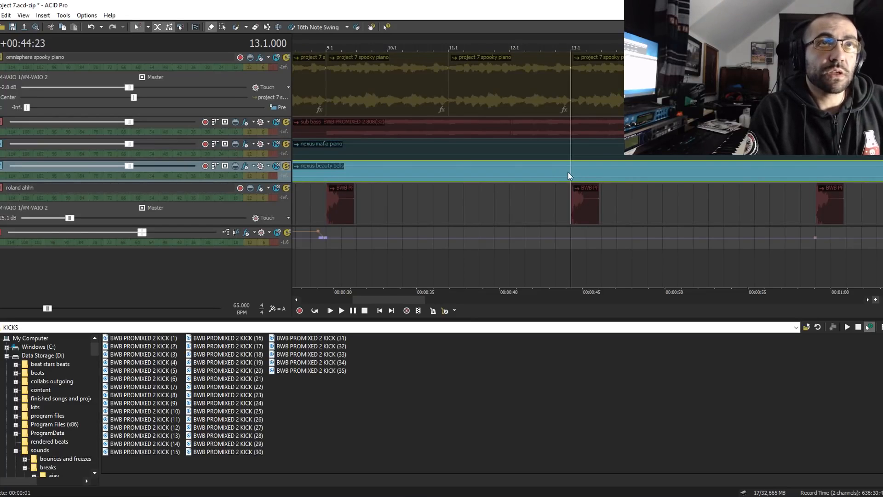
{"action": "scroll", "coordinate": [581, 171], "scroll_direction": "down", "scroll_amount": 3}
{"action": "key", "text": "space"}
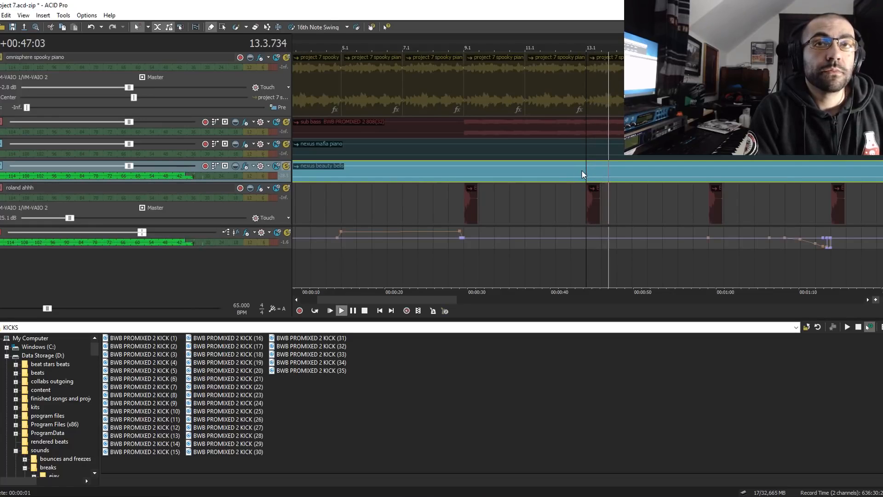
{"action": "key", "text": "space"}
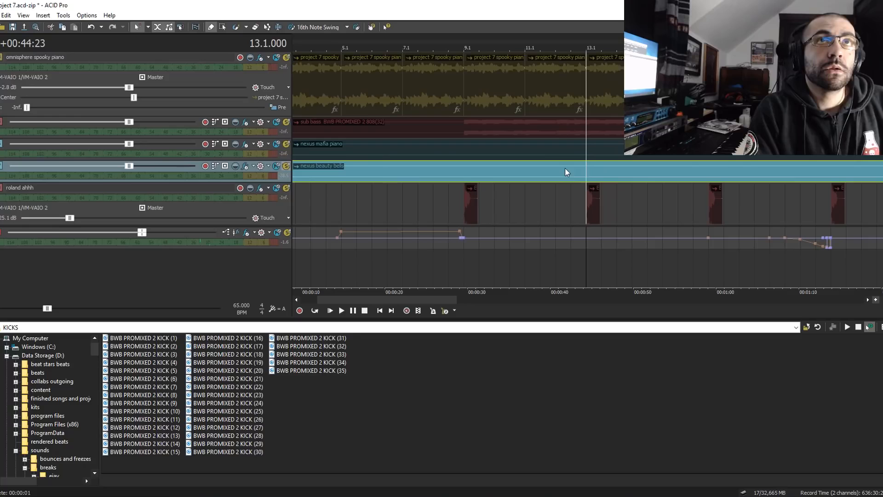
{"action": "left_click", "coordinate": [287, 167]}
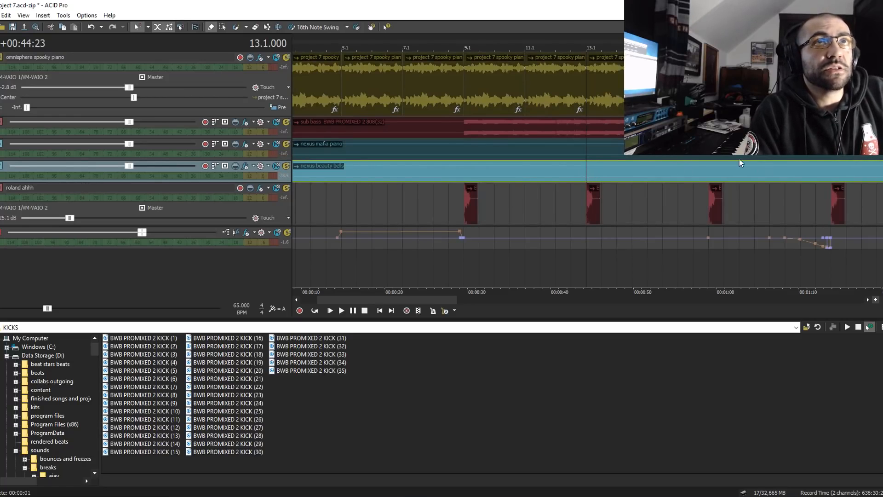
{"action": "left_click", "coordinate": [286, 167]}
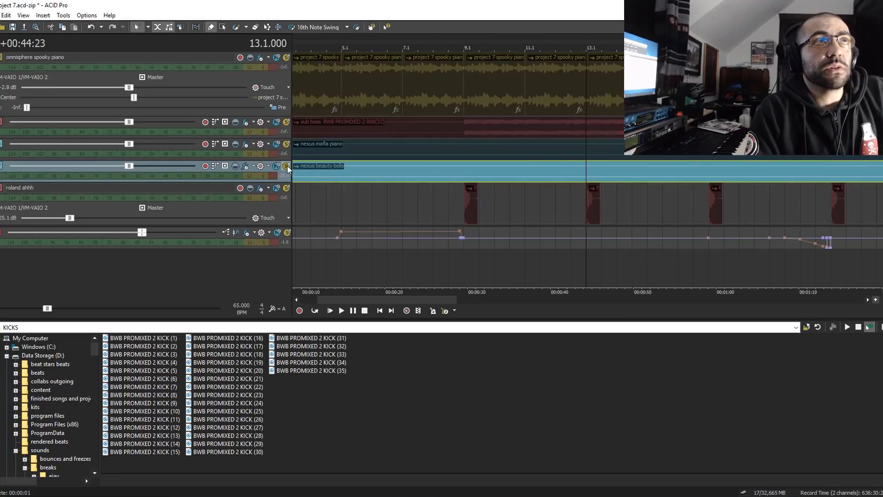
{"action": "left_click", "coordinate": [286, 167]}
- Mark the loop region over the first eight bars, from 1.1 to 9.1, and place the playhead at 9.1 on the roland ahhh track
{"action": "scroll", "coordinate": [429, 167], "scroll_direction": "down", "scroll_amount": 4}
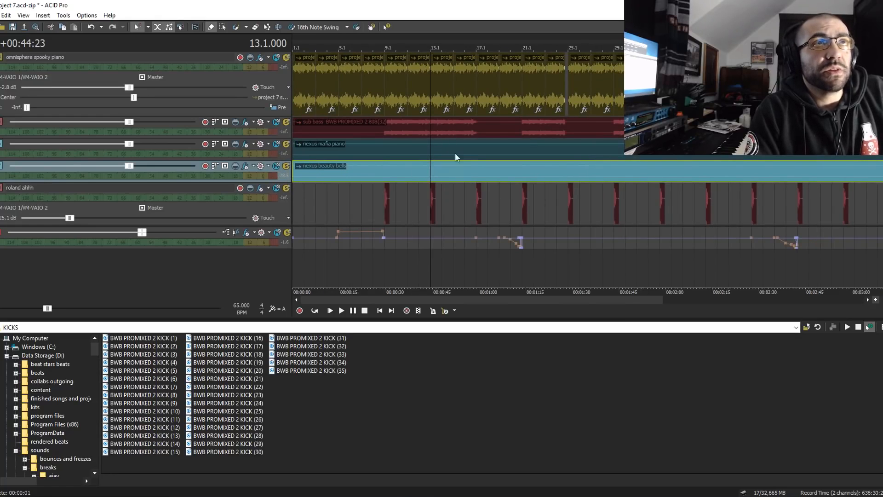
{"action": "scroll", "coordinate": [574, 170], "scroll_direction": "up", "scroll_amount": 2}
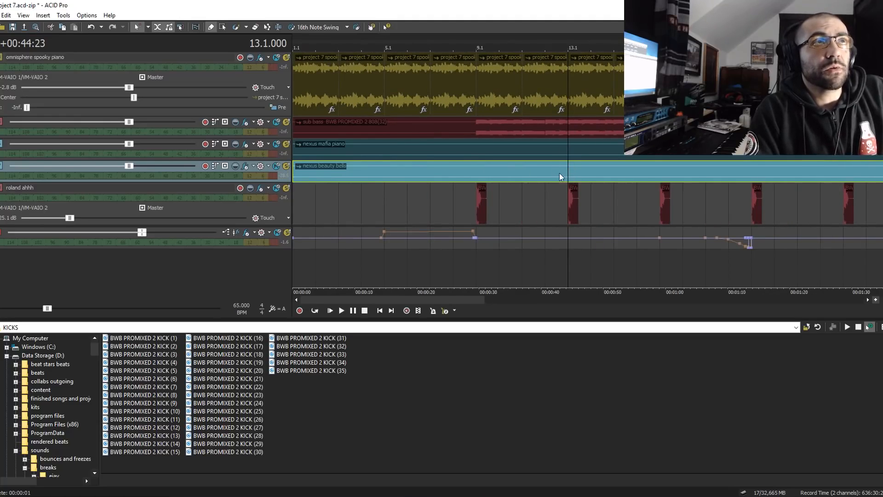
{"action": "scroll", "coordinate": [496, 179], "scroll_direction": "down", "scroll_amount": 3}
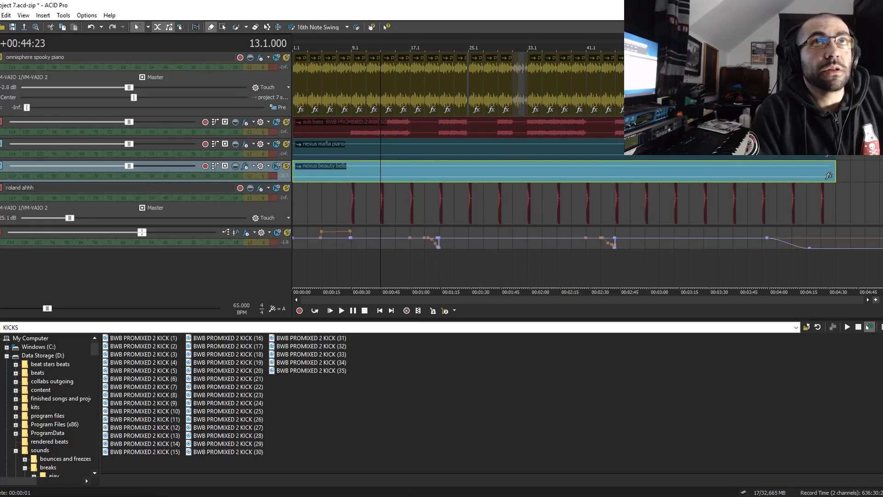
{"action": "left_click_drag", "start_coordinate": [352, 42], "coordinate": [298, 43]}
{"action": "scroll", "coordinate": [426, 91], "scroll_direction": "up", "scroll_amount": 2}
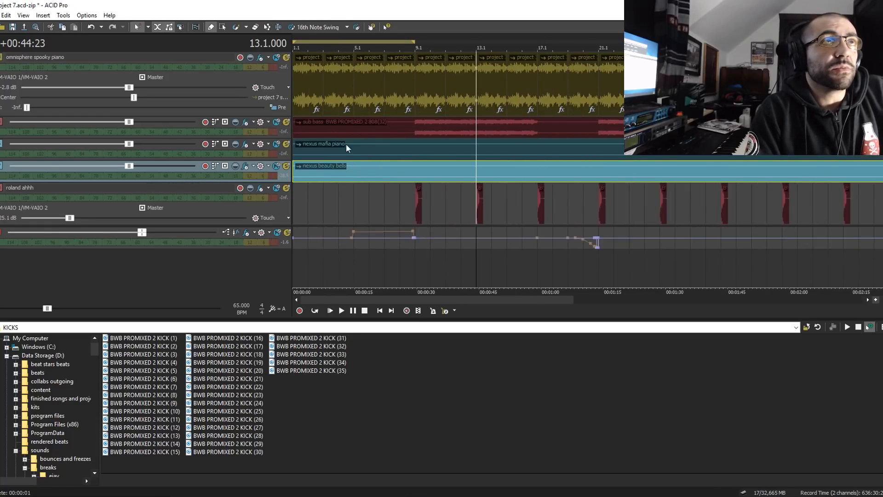
{"action": "left_click", "coordinate": [412, 203]}
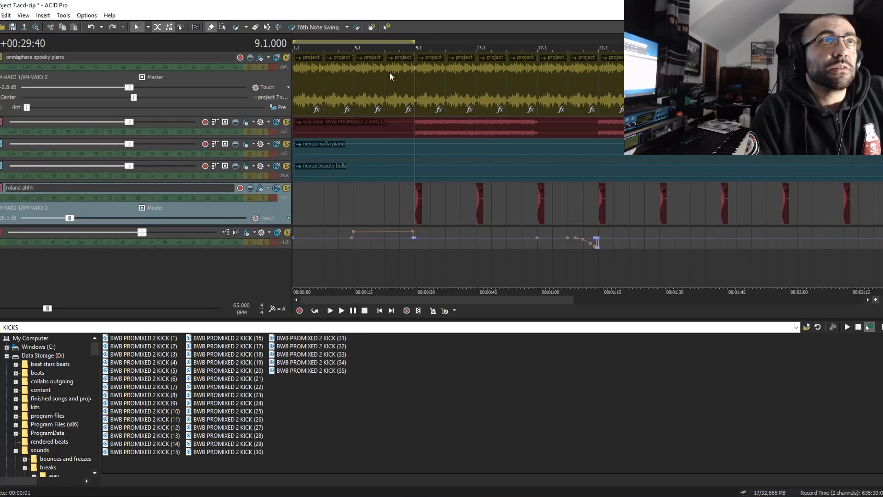
- Move the loop region to 9.1–17.1 and place the playhead at 9.1 on the omnisphere spooky piano track
{"action": "left_click_drag", "start_coordinate": [403, 40], "coordinate": [519, 45]}
{"action": "left_click", "coordinate": [478, 79]}
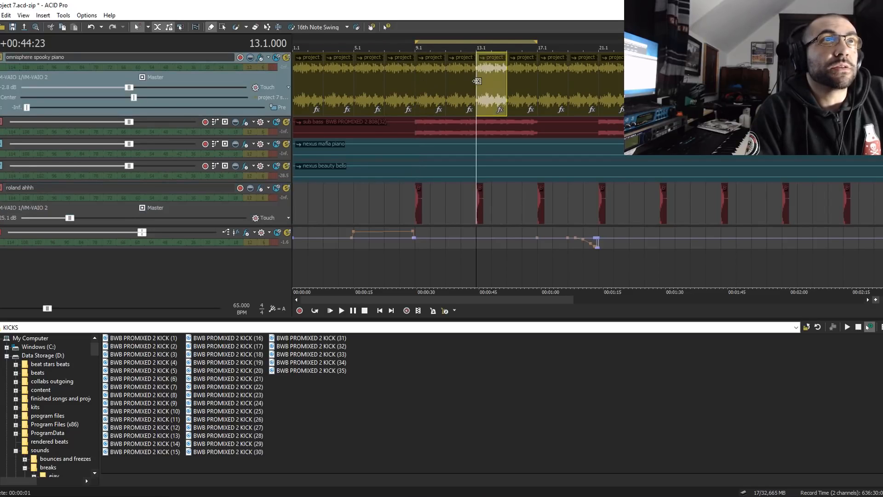
{"action": "scroll", "coordinate": [556, 103], "scroll_direction": "up", "scroll_amount": 4}
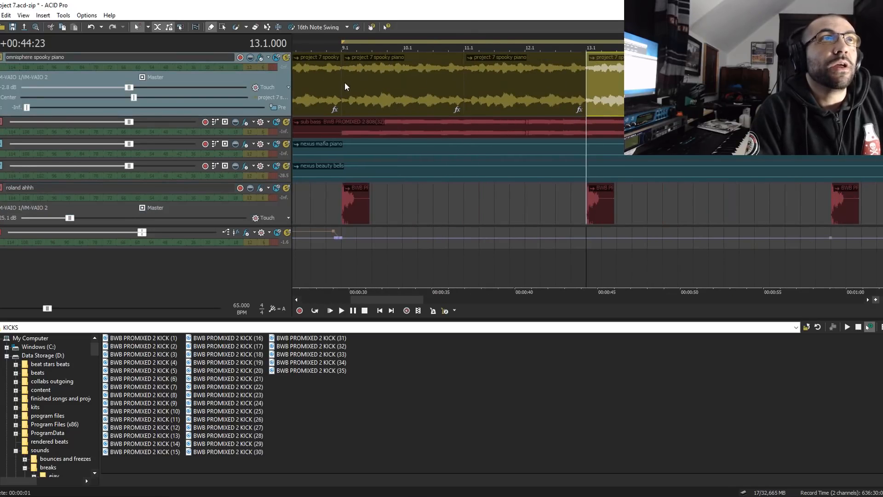
{"action": "left_click", "coordinate": [344, 82]}
{"action": "scroll", "coordinate": [572, 89], "scroll_direction": "up", "scroll_amount": 4}
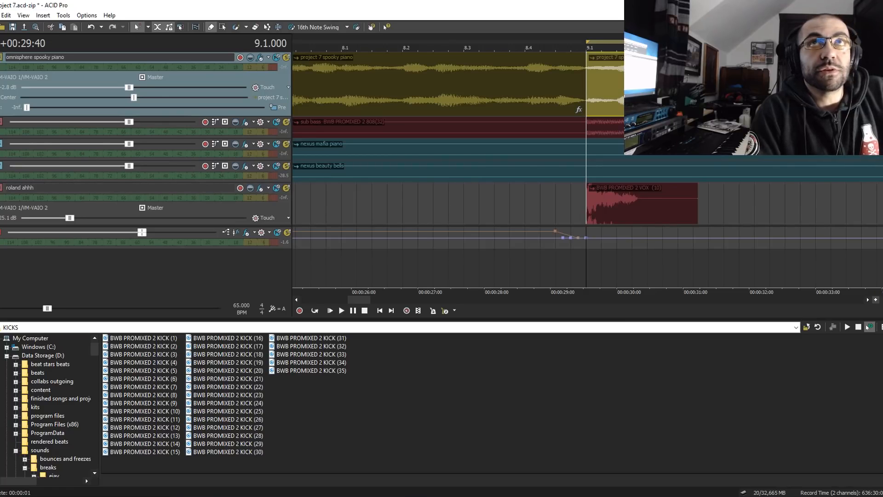
{"action": "scroll", "coordinate": [528, 184], "scroll_direction": "down", "scroll_amount": 10}
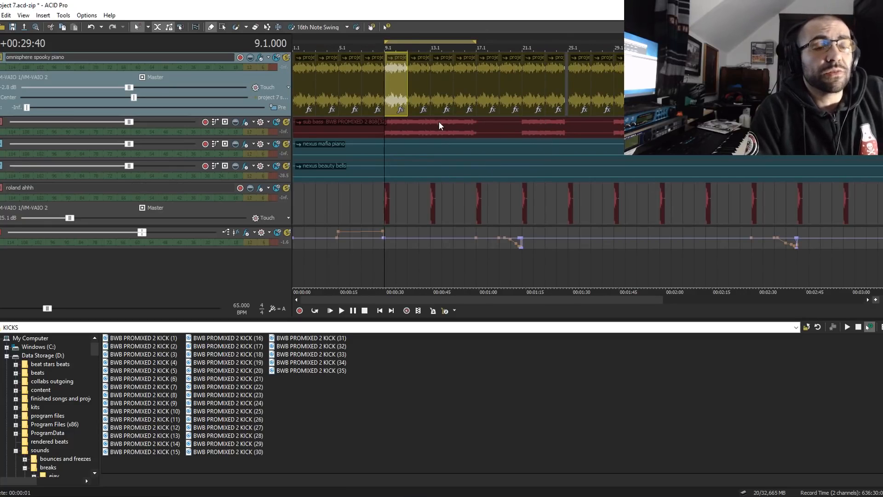
- Place the playhead at 4.4 and listen to the passage where the bus envelope rises near 5.1
{"action": "scroll", "coordinate": [431, 153], "scroll_direction": "up", "scroll_amount": 3}
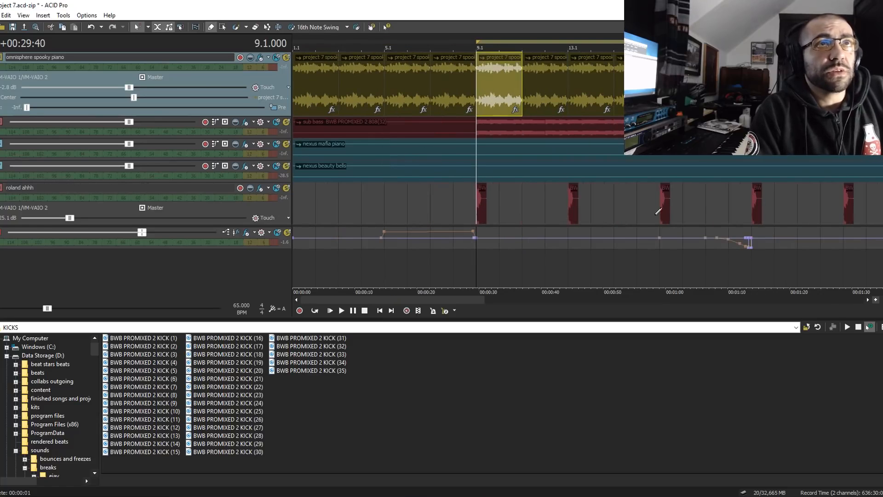
{"action": "left_click", "coordinate": [378, 208]}
{"action": "left_click", "coordinate": [381, 205]}
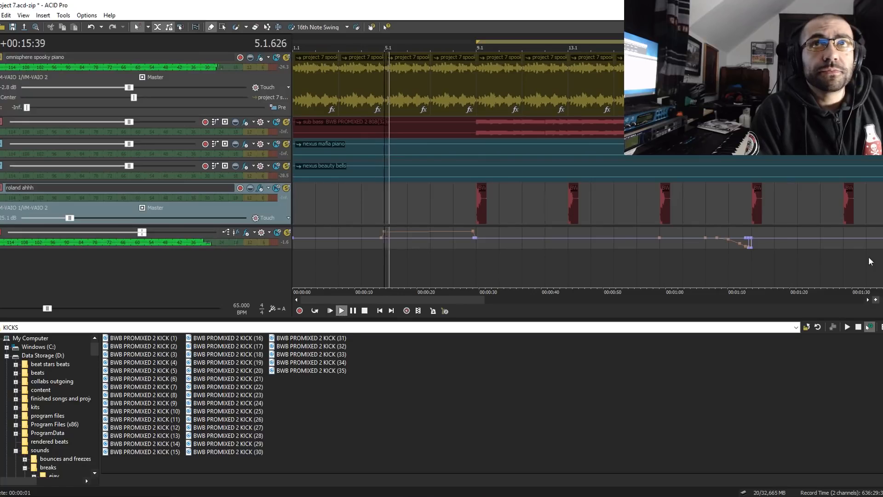
{"action": "scroll", "coordinate": [694, 228], "scroll_direction": "up", "scroll_amount": 3}
{"action": "key", "text": "space"}
{"action": "left_click", "coordinate": [520, 213]}
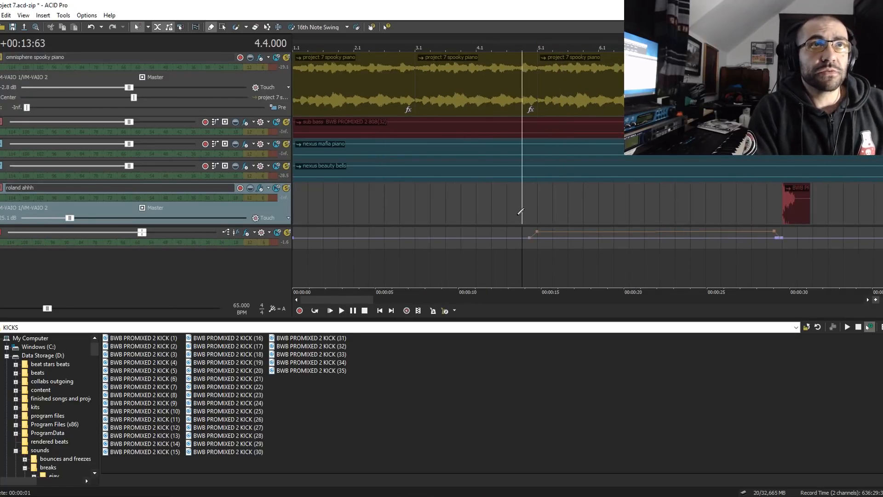
{"action": "scroll", "coordinate": [607, 243], "scroll_direction": "up", "scroll_amount": 2}
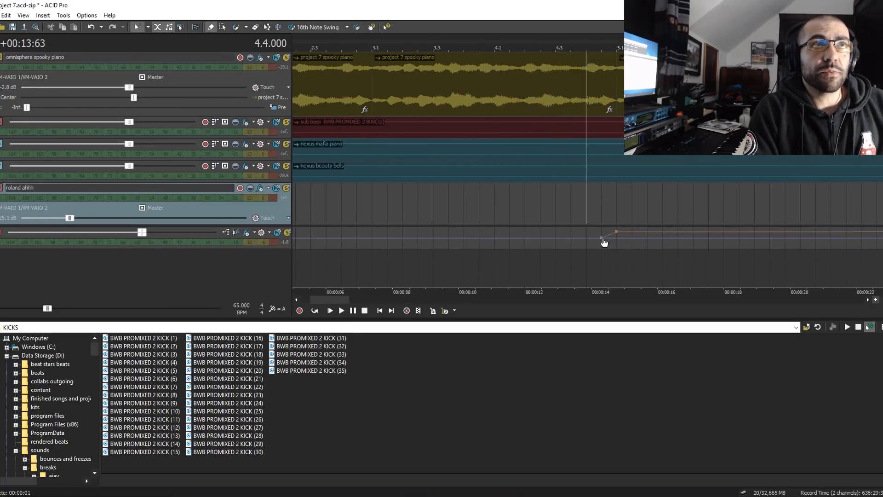
{"action": "key", "text": "space"}
{"action": "scroll", "coordinate": [634, 237], "scroll_direction": "down", "scroll_amount": 3}
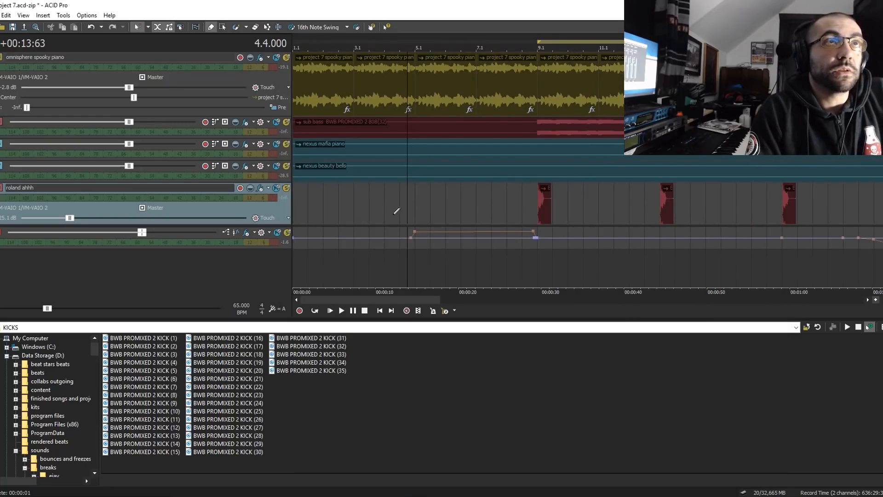
- Place the playhead at 19.1 and listen to the passage where the bus envelope dips before 21.1
{"action": "scroll", "coordinate": [479, 201], "scroll_direction": "down", "scroll_amount": 3}
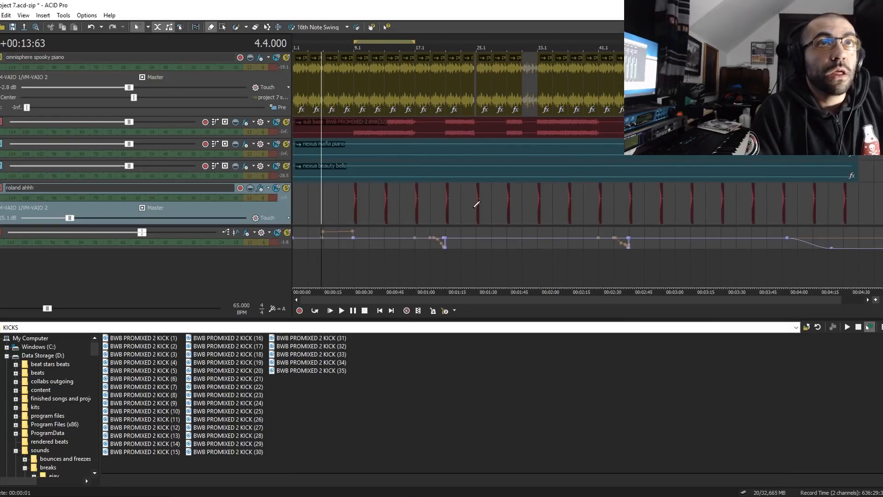
{"action": "scroll", "coordinate": [588, 236], "scroll_direction": "up", "scroll_amount": 3}
{"action": "left_click", "coordinate": [707, 262]}
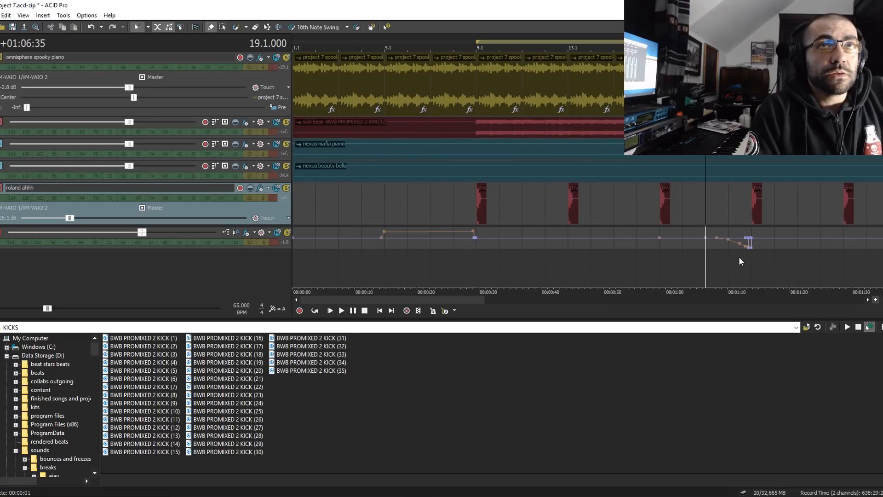
{"action": "scroll", "coordinate": [747, 252], "scroll_direction": "up", "scroll_amount": 1}
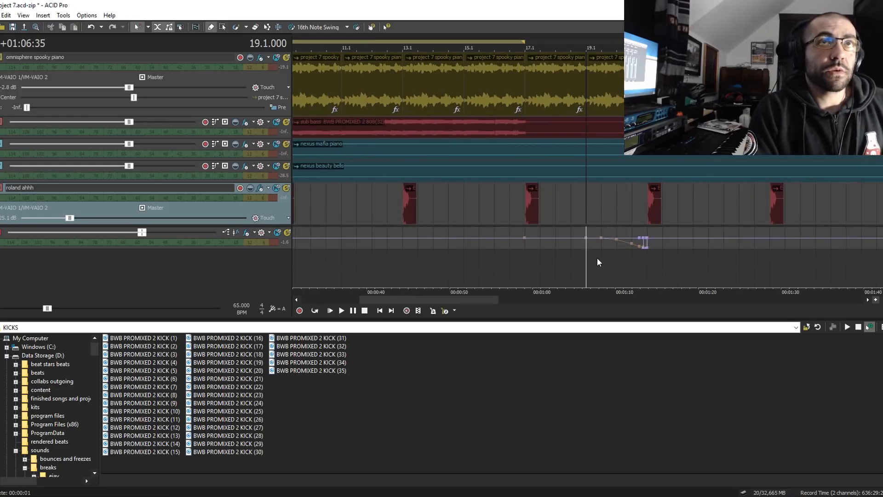
{"action": "key", "text": "space"}
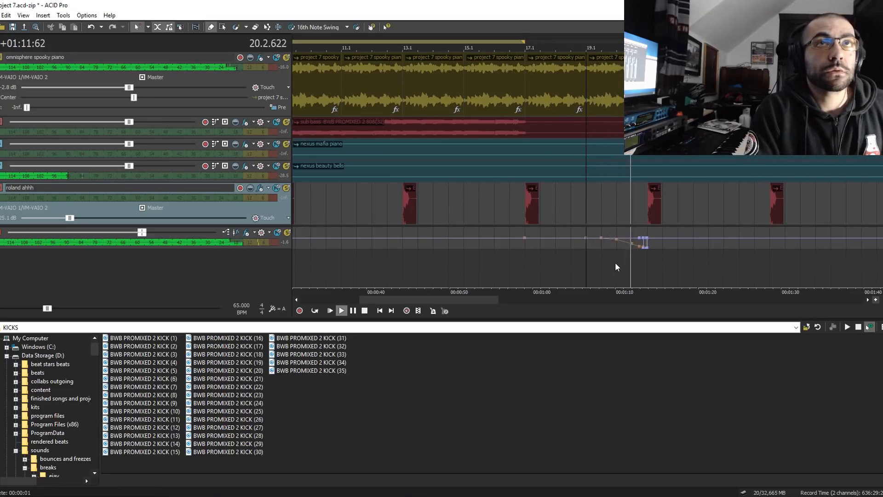
{"action": "scroll", "coordinate": [615, 262], "scroll_direction": "down", "scroll_amount": 5}
{"action": "key", "text": "space"}
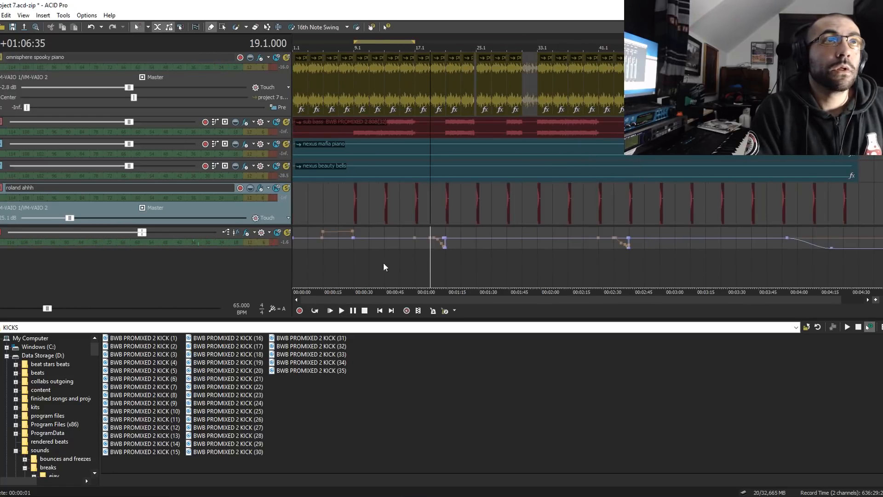
- Solo the sub bass track, listen to it from 9.1, and clear its solo
{"action": "left_click", "coordinate": [371, 265]}
{"action": "scroll", "coordinate": [505, 276], "scroll_direction": "up", "scroll_amount": 3}
{"action": "left_click", "coordinate": [478, 270]}
{"action": "scroll", "coordinate": [537, 244], "scroll_direction": "up", "scroll_amount": 2}
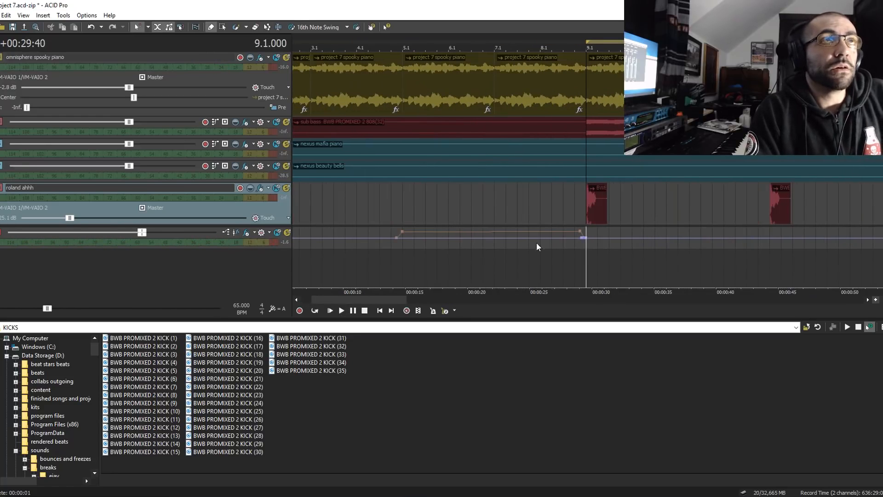
{"action": "left_click", "coordinate": [288, 120]}
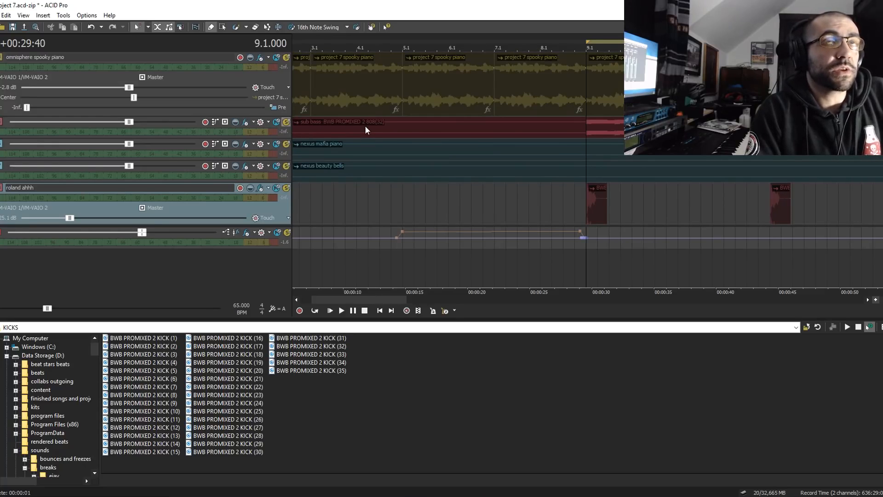
{"action": "left_click", "coordinate": [586, 131]}
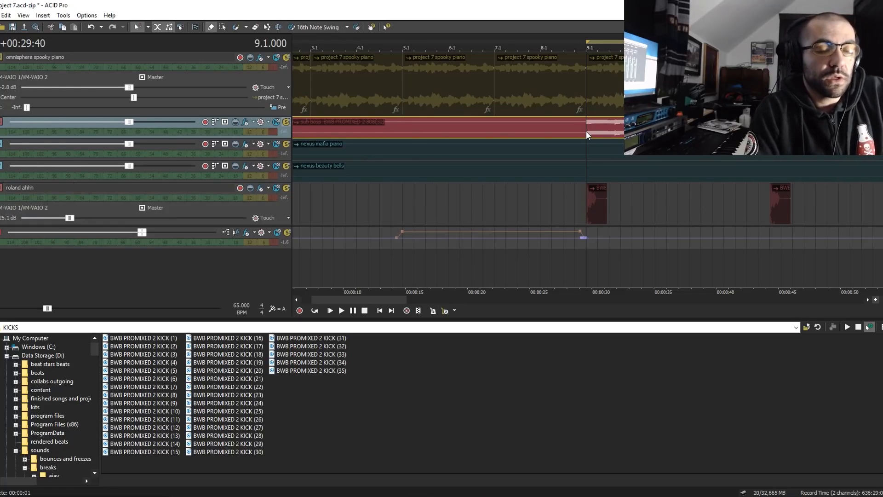
{"action": "key", "text": "space"}
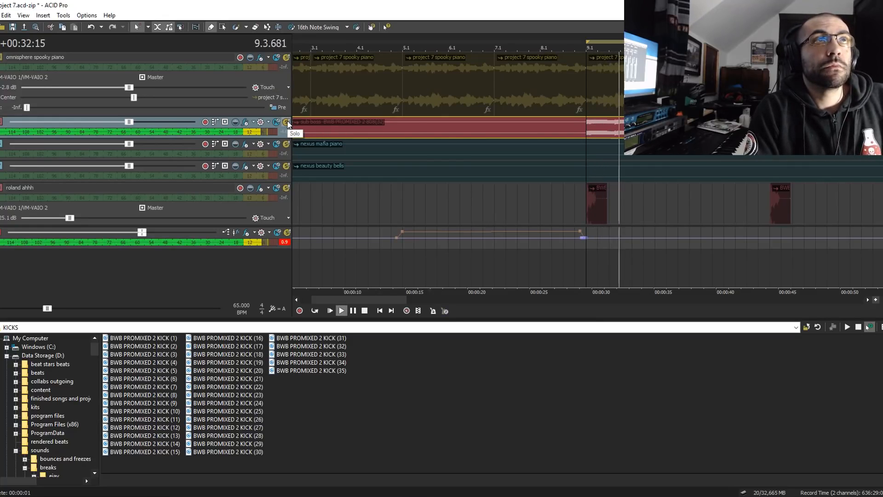
{"action": "key", "text": "space"}
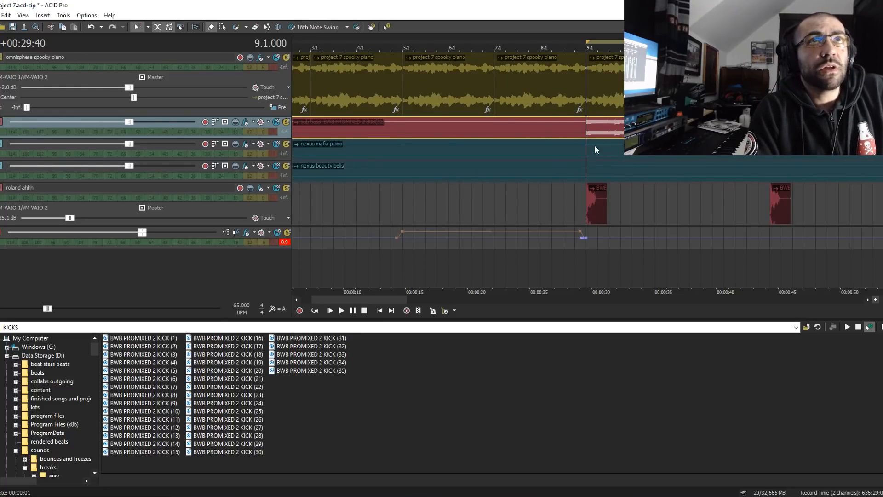
- Play the arrangement from 9.1 to hear the sub bass together with the spooky piano
{"action": "scroll", "coordinate": [649, 177], "scroll_direction": "down", "scroll_amount": 3}
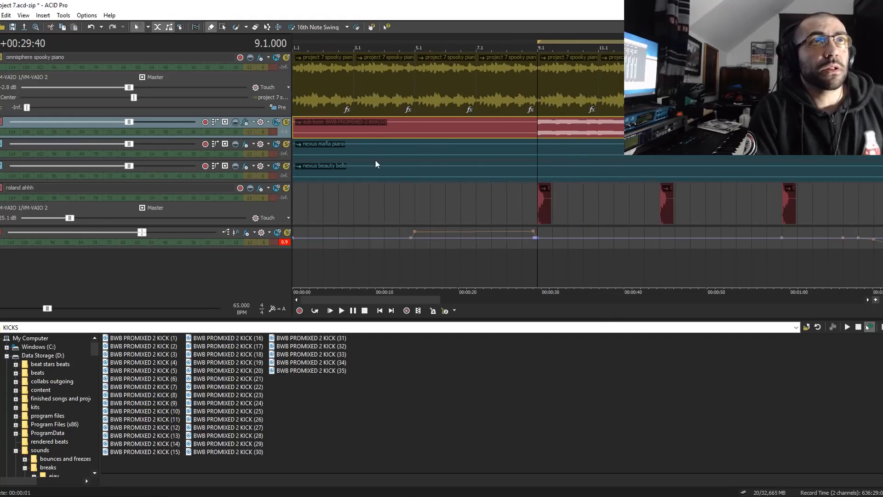
{"action": "key", "text": "space"}
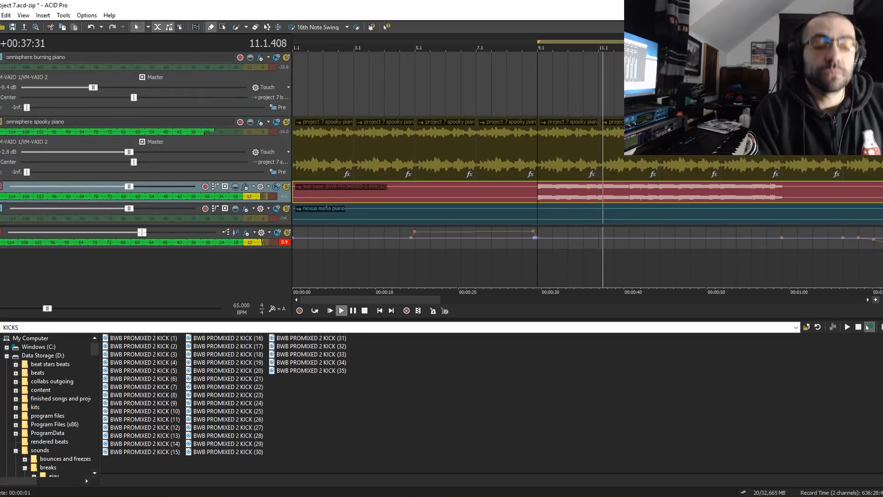
{"action": "key", "text": "space"}
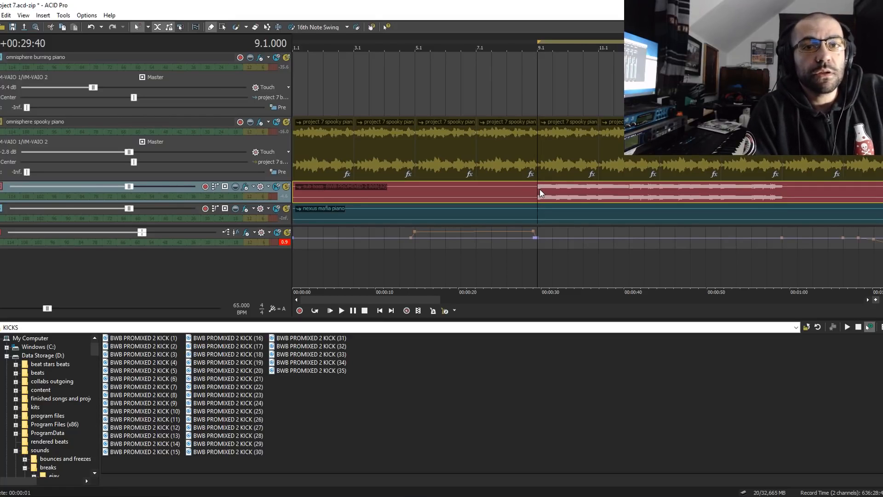
- Look through the effects, snare and hat tracks, and examine where the kick and clap patterns begin around 9.1
{"action": "scroll", "coordinate": [542, 194], "scroll_direction": "down", "scroll_amount": 1}
{"action": "scroll", "coordinate": [542, 194], "scroll_direction": "up", "scroll_amount": 3}
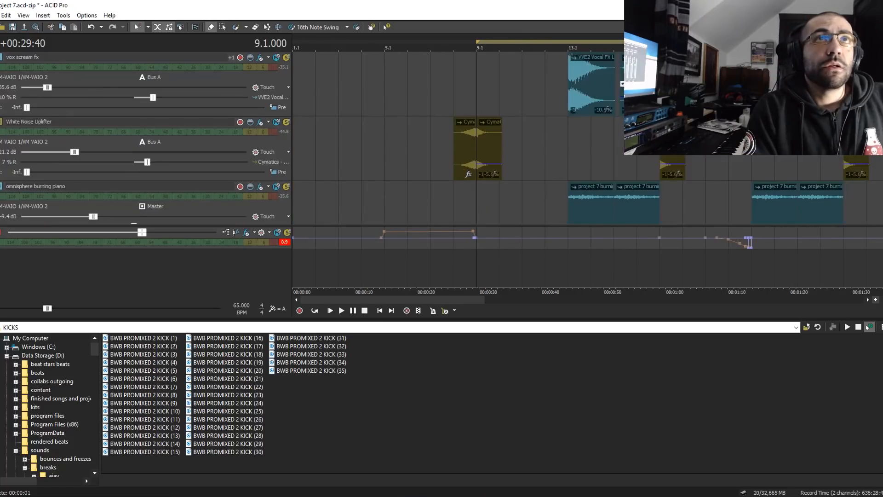
{"action": "scroll", "coordinate": [591, 212], "scroll_direction": "down", "scroll_amount": 3}
{"action": "scroll", "coordinate": [591, 211], "scroll_direction": "up", "scroll_amount": 2}
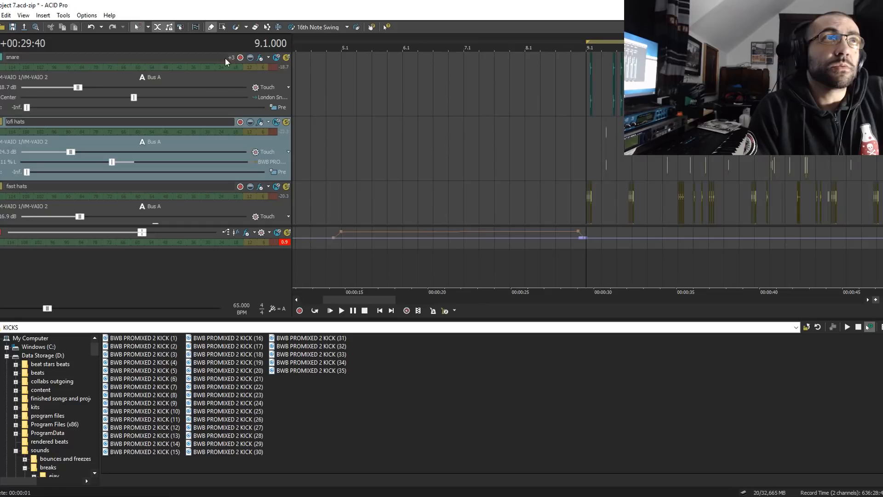
{"action": "scroll", "coordinate": [291, 126], "scroll_direction": "down", "scroll_amount": 3}
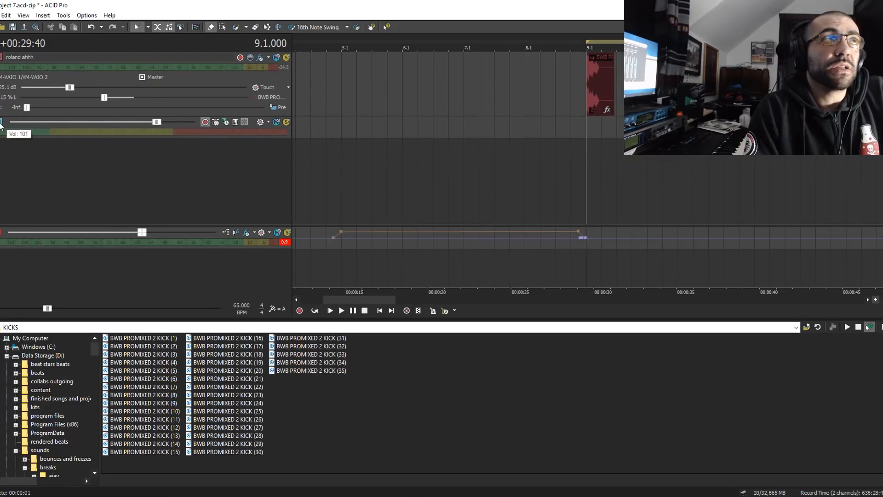
{"action": "scroll", "coordinate": [775, 173], "scroll_direction": "up", "scroll_amount": 5}
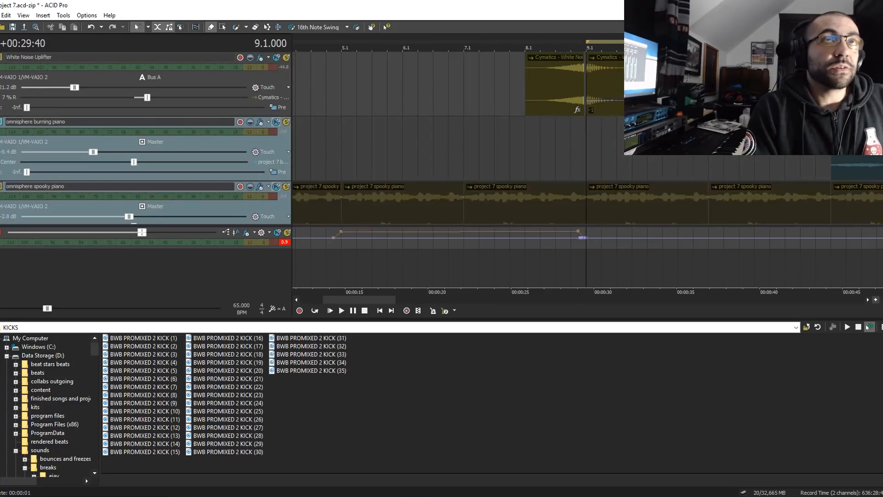
{"action": "scroll", "coordinate": [587, 147], "scroll_direction": "down", "scroll_amount": 3}
{"action": "scroll", "coordinate": [587, 138], "scroll_direction": "down", "scroll_amount": 3}
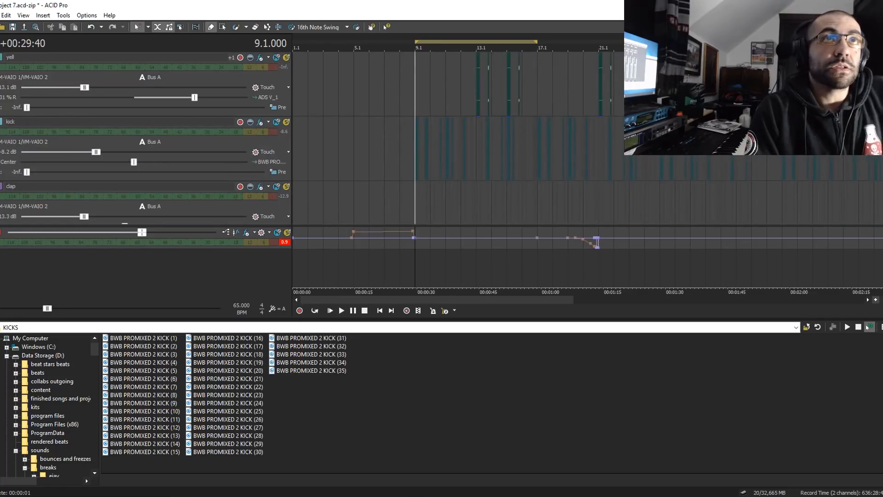
{"action": "scroll", "coordinate": [583, 156], "scroll_direction": "up", "scroll_amount": 2}
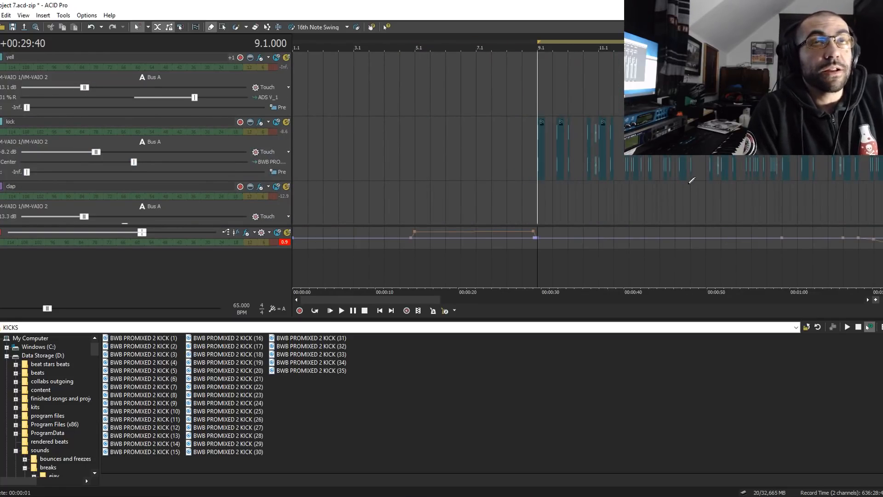
{"action": "scroll", "coordinate": [711, 206], "scroll_direction": "up", "scroll_amount": 2}
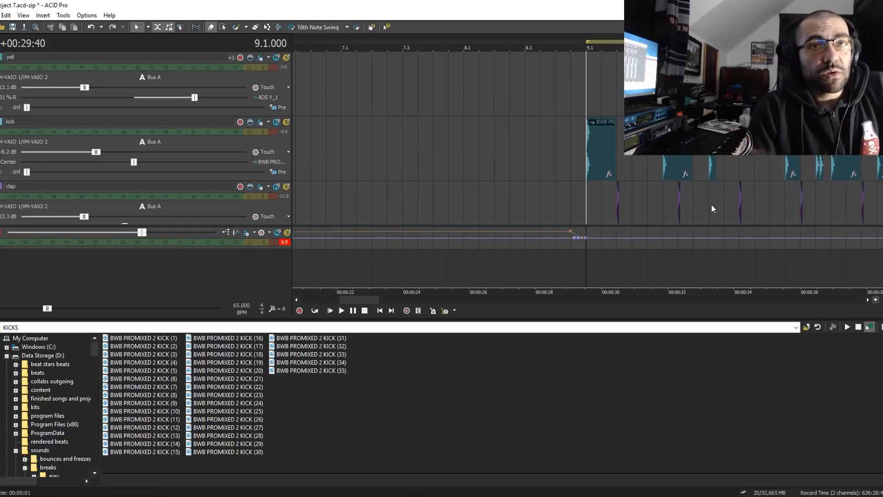
{"action": "scroll", "coordinate": [712, 208], "scroll_direction": "up", "scroll_amount": 3}
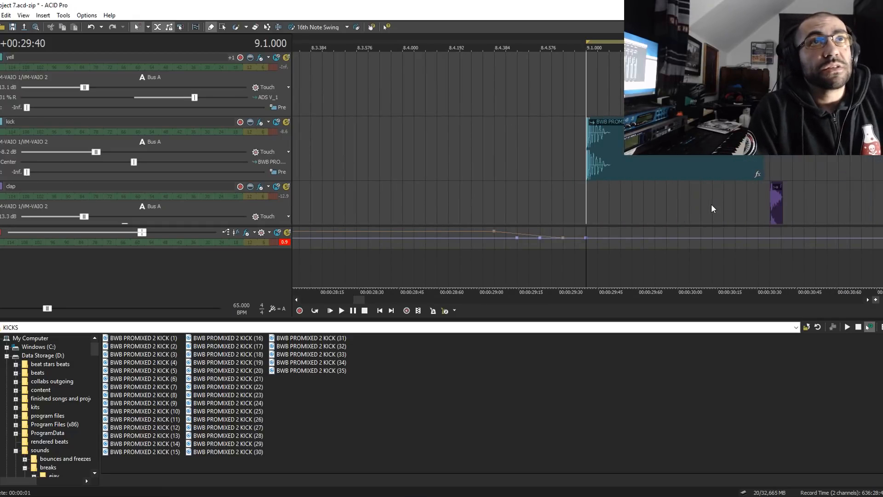
- Solo the kick track and listen to its first hits from 9.1
{"action": "left_click", "coordinate": [291, 128]}
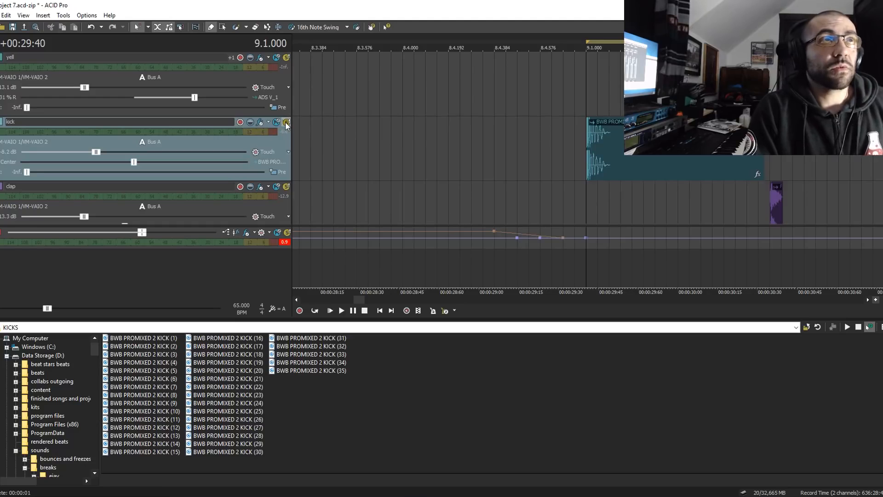
{"action": "left_click", "coordinate": [286, 123]}
{"action": "key", "text": "space"}
{"action": "key", "text": "space"}
{"action": "key", "text": "space"}
{"action": "key", "text": "space"}
{"action": "key", "text": "space"}
{"action": "key", "text": "space"}
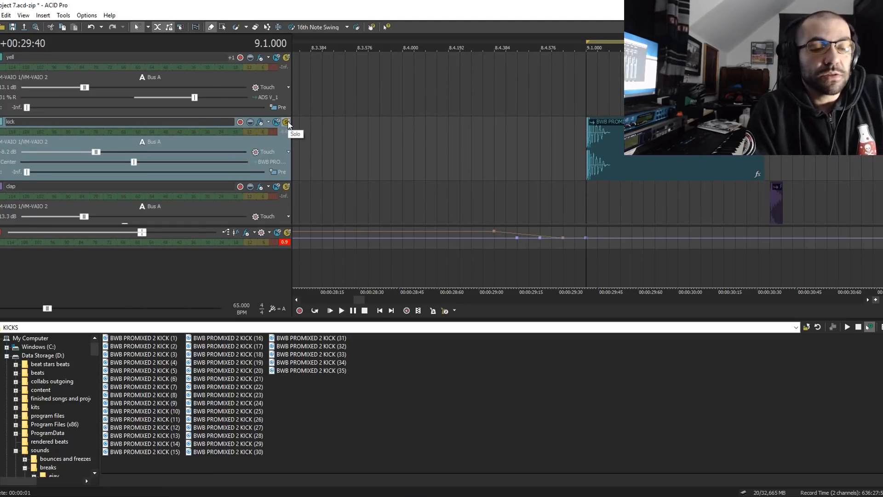
- Play the kick from its first hit at 9.1, checking the audio levels in the OBS mixer during playback
{"action": "left_click", "coordinate": [587, 176]}
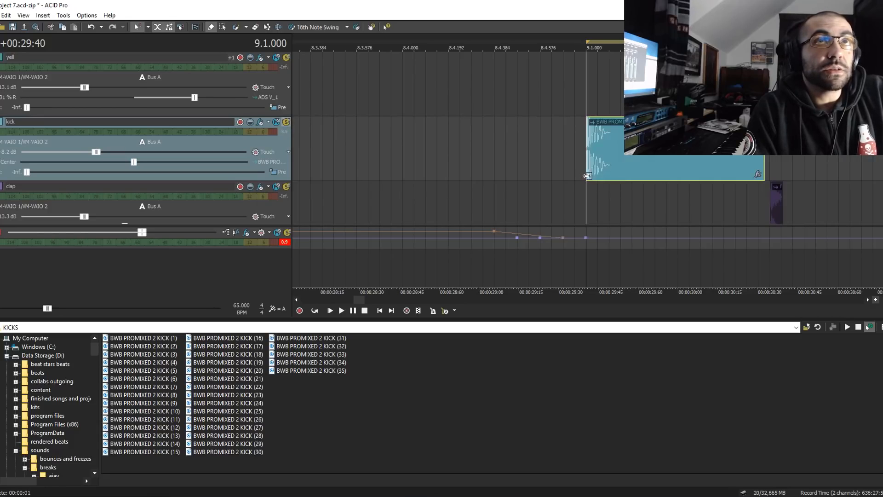
{"action": "scroll", "coordinate": [684, 194], "scroll_direction": "up", "scroll_amount": 2}
{"action": "scroll", "coordinate": [585, 161], "scroll_direction": "down", "scroll_amount": 2}
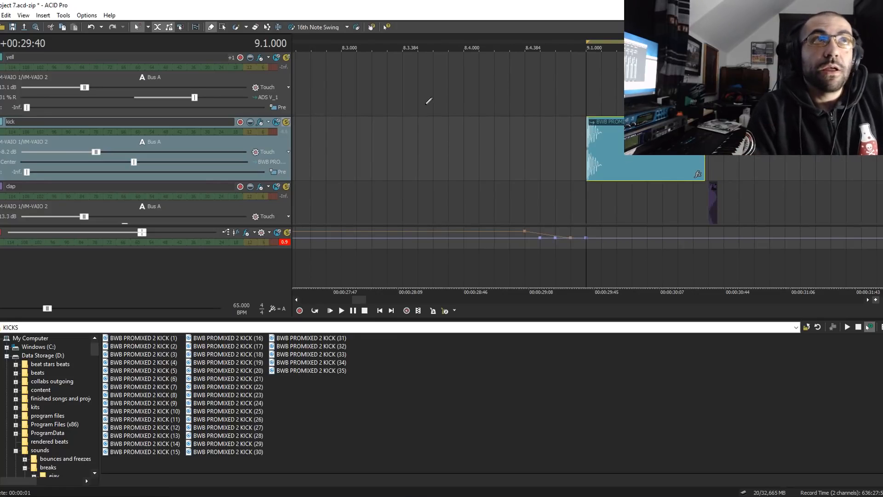
{"action": "key", "text": "space"}
{"action": "left_click", "coordinate": [391, 496]}
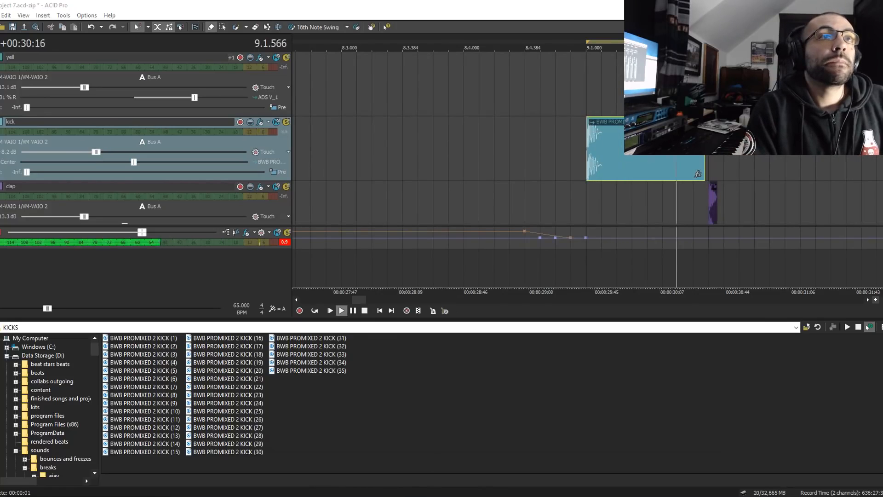
{"action": "scroll", "coordinate": [624, 366], "scroll_direction": "up", "scroll_amount": 3}
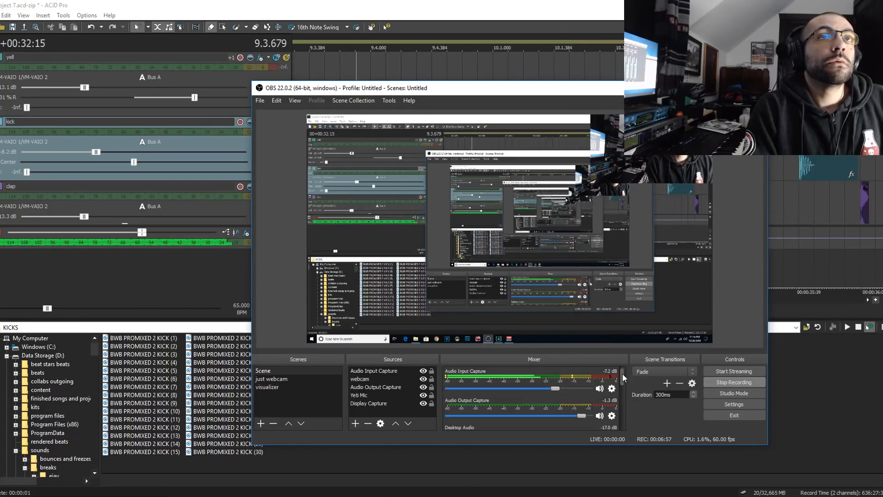
{"action": "left_click", "coordinate": [398, 3]}
{"action": "key", "text": "space"}
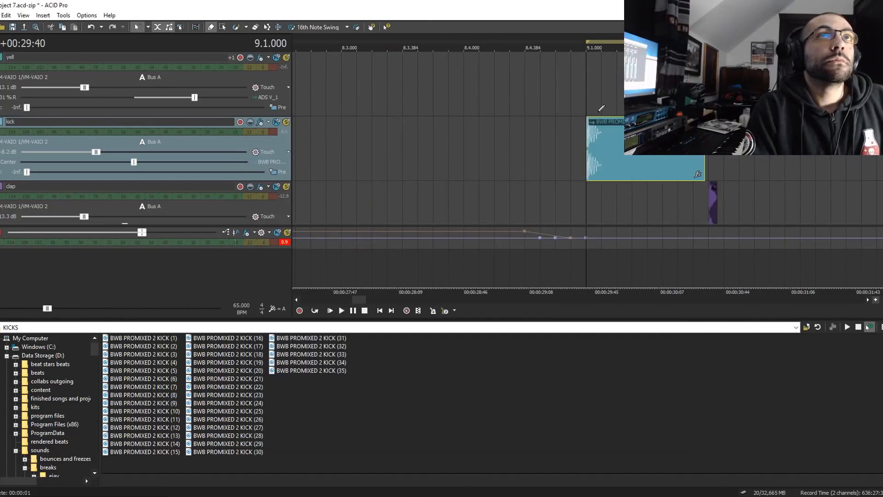
- Play the arrangement from 9.1 while looking through the kick, clap, snare and hat tracks
{"action": "key", "text": "space"}
{"action": "scroll", "coordinate": [624, 173], "scroll_direction": "down", "scroll_amount": 3}
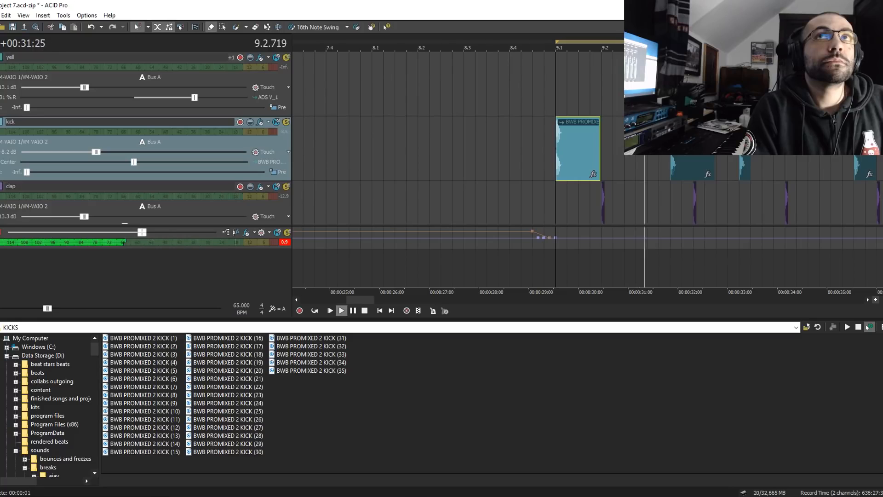
{"action": "scroll", "coordinate": [145, 138], "scroll_direction": "down", "scroll_amount": 1}
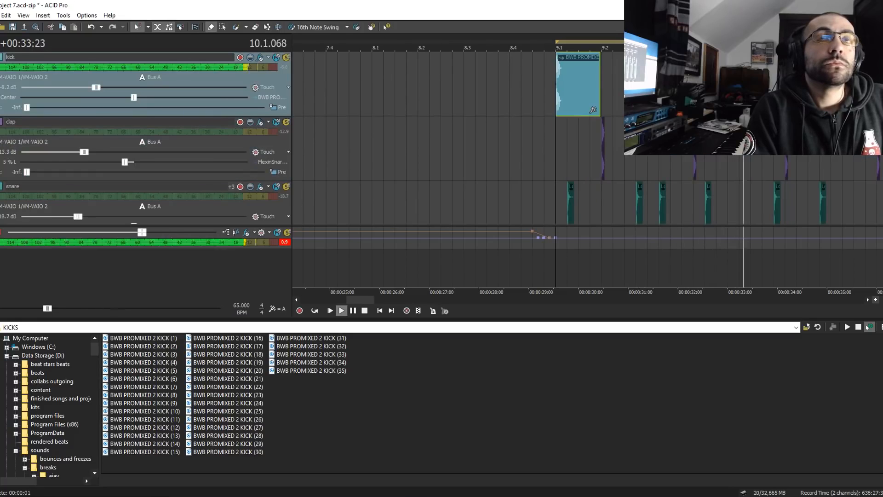
{"action": "scroll", "coordinate": [146, 138], "scroll_direction": "down", "scroll_amount": 1}
{"action": "scroll", "coordinate": [145, 138], "scroll_direction": "down", "scroll_amount": 2}
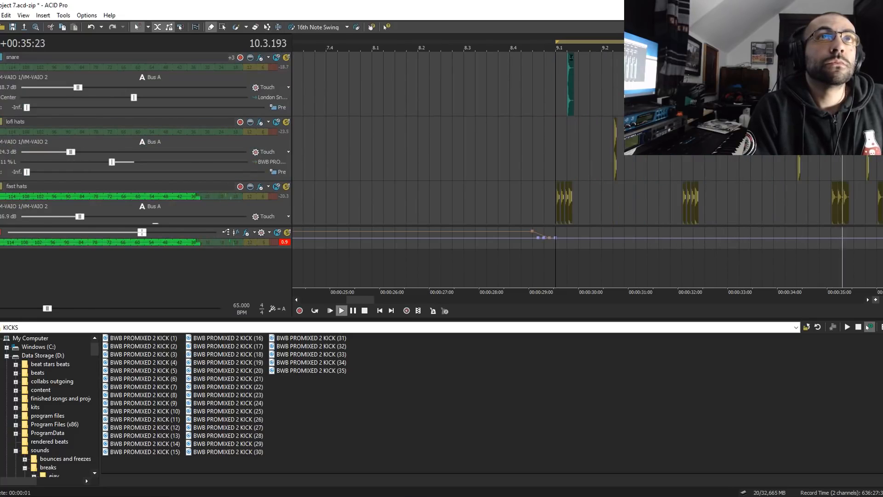
{"action": "key", "text": "space"}
{"action": "scroll", "coordinate": [761, 163], "scroll_direction": "up", "scroll_amount": 3}
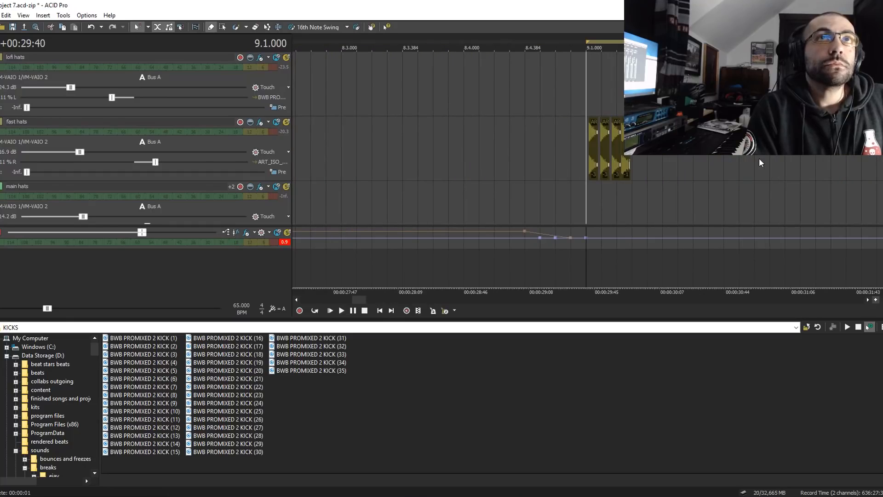
- Set grid snapping to 32nd Note Triplets and paint four consecutive hits on the fast hats track from 9.1.384
{"action": "scroll", "coordinate": [683, 159], "scroll_direction": "up", "scroll_amount": 2}
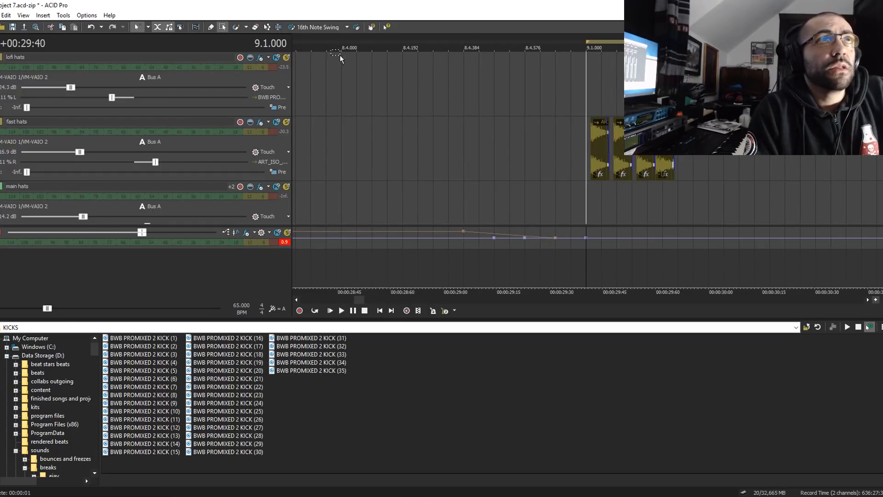
{"action": "left_click", "coordinate": [148, 27]}
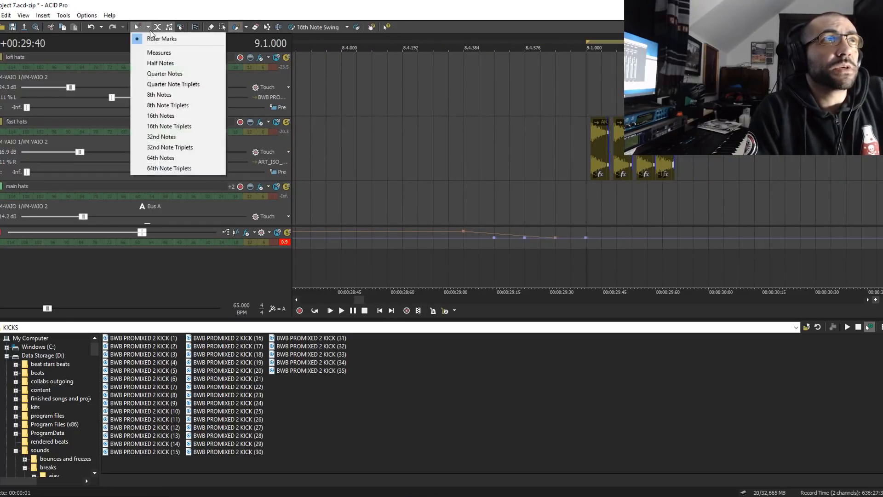
{"action": "left_click", "coordinate": [156, 146]}
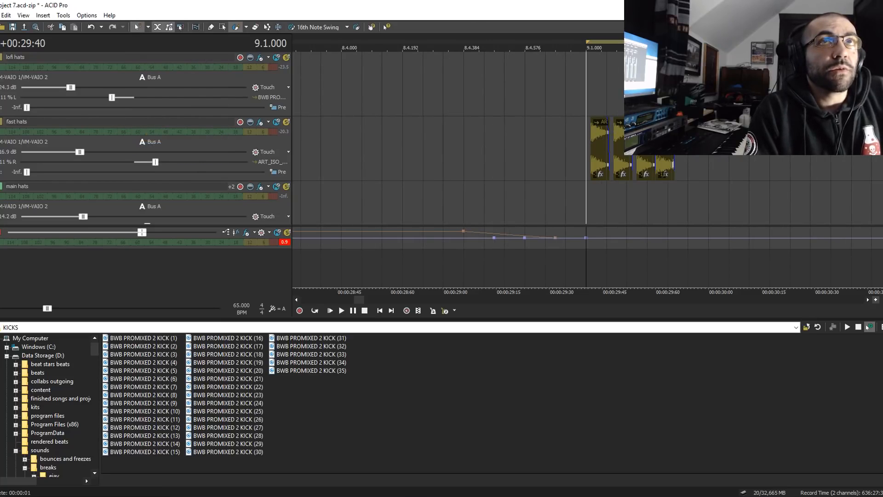
{"action": "left_click_drag", "start_coordinate": [718, 149], "coordinate": [781, 148]}
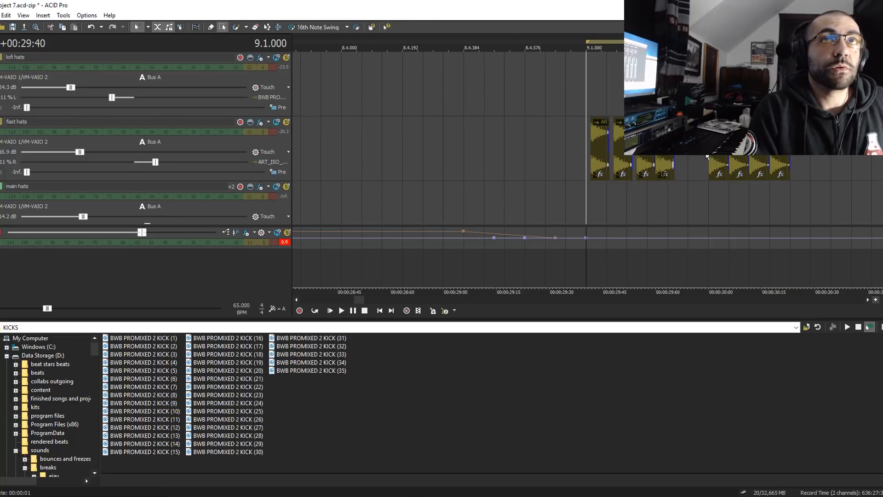
{"action": "left_click", "coordinate": [707, 157]}
{"action": "left_click", "coordinate": [147, 28]}
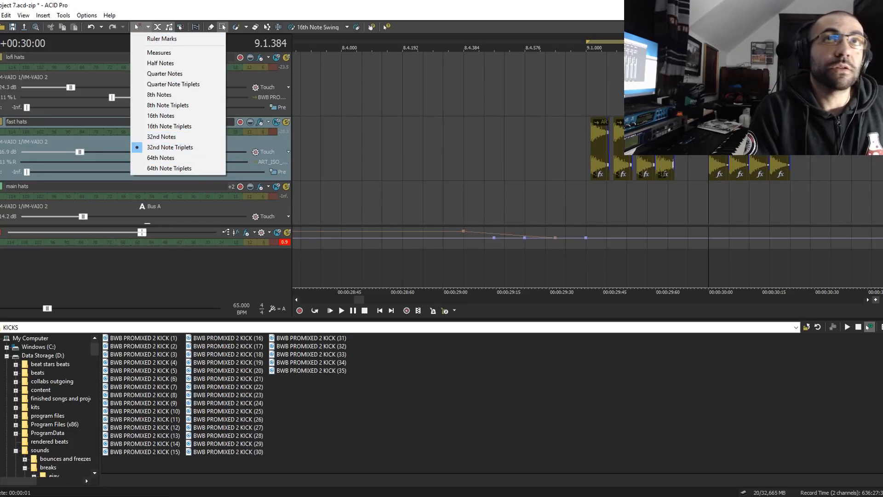
{"action": "key", "text": "Escape"}
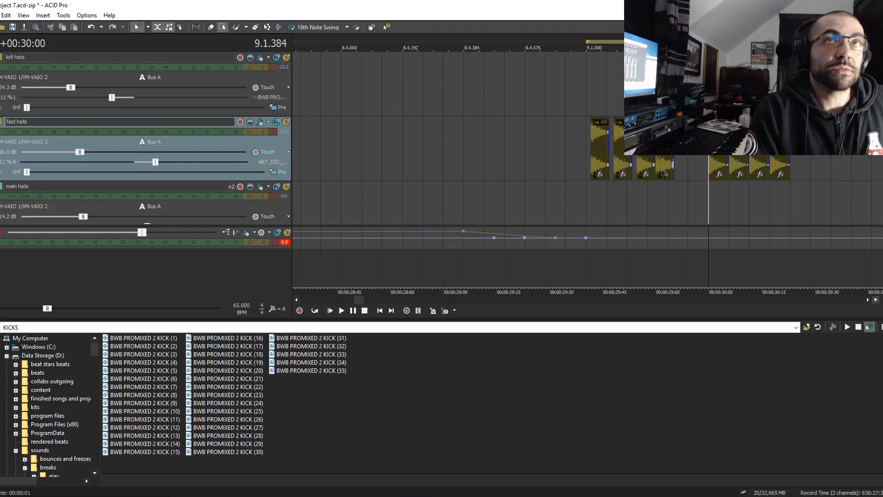
{"action": "left_click", "coordinate": [237, 29]}
{"action": "mouse_move", "coordinate": [781, 164]}
{"action": "left_mouse_down"}
{"action": "mouse_move", "coordinate": [717, 158]}
{"action": "mouse_move", "coordinate": [784, 160]}
{"action": "left_mouse_up"}
{"action": "left_click", "coordinate": [222, 27]}
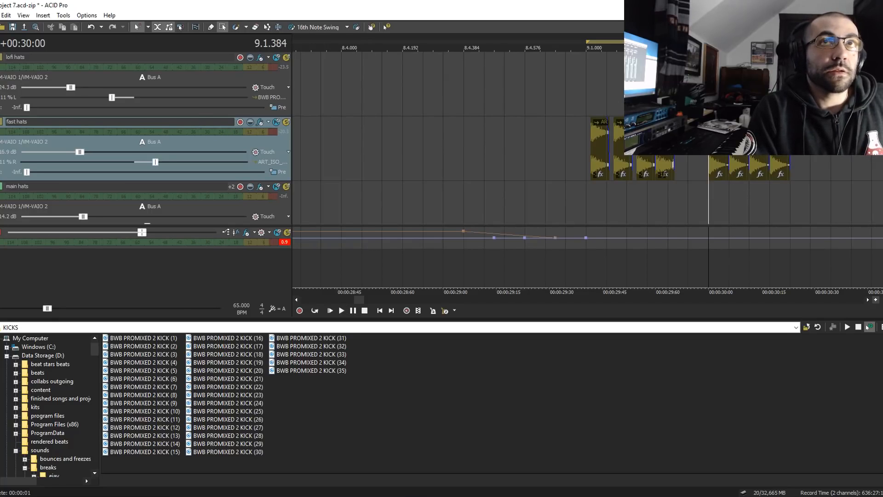
- Raise the pitch of the first three painted fast hats by three semitones and listen to them
{"action": "left_click", "coordinate": [713, 167]}
{"action": "key", "text": "space"}
{"action": "key", "text": "space"}
{"action": "left_click", "coordinate": [762, 168], "text": "shift"}
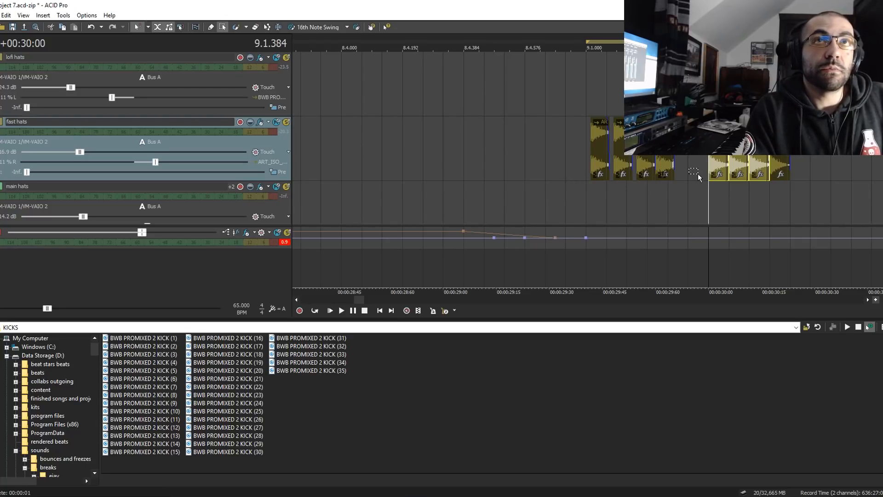
{"action": "left_click_drag", "start_coordinate": [700, 165], "coordinate": [754, 164]}
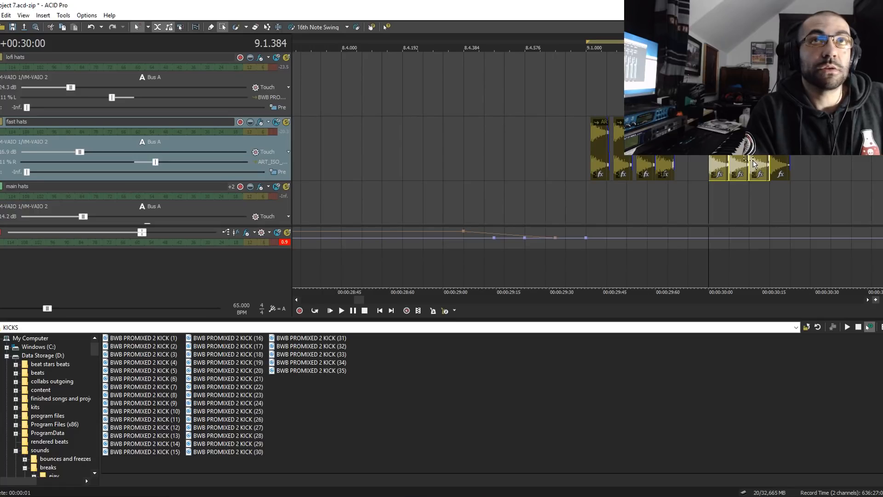
{"action": "key", "text": "KP_Add"}
{"action": "key", "text": "KP_Add"}
{"action": "key", "text": "KP_Add"}
{"action": "key", "text": "KP_Add"}
{"action": "key", "text": "KP_Add"}
{"action": "key", "text": "KP_Add"}
{"action": "key", "text": "KP_Add"}
{"action": "key", "text": "space"}
- Pitch-shift the fourth painted fast hat and replay the group from 9.1.384
{"action": "key", "text": "space"}
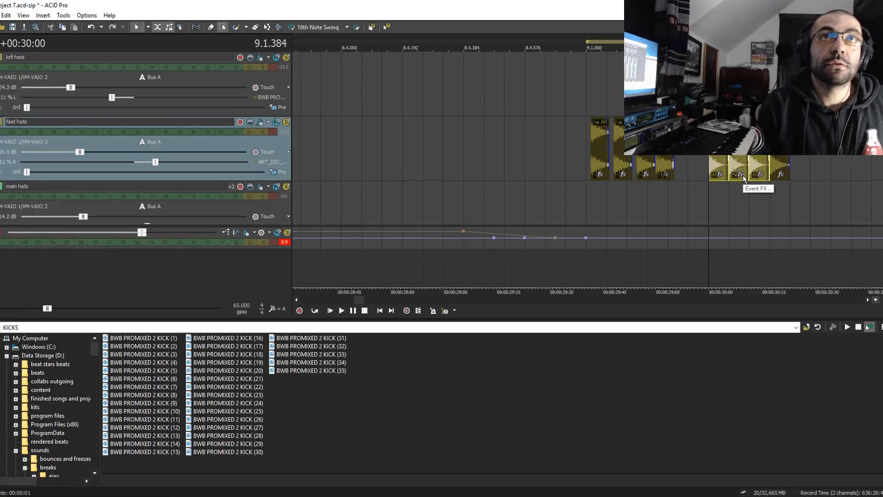
{"action": "key", "text": "space"}
{"action": "key", "text": "space"}
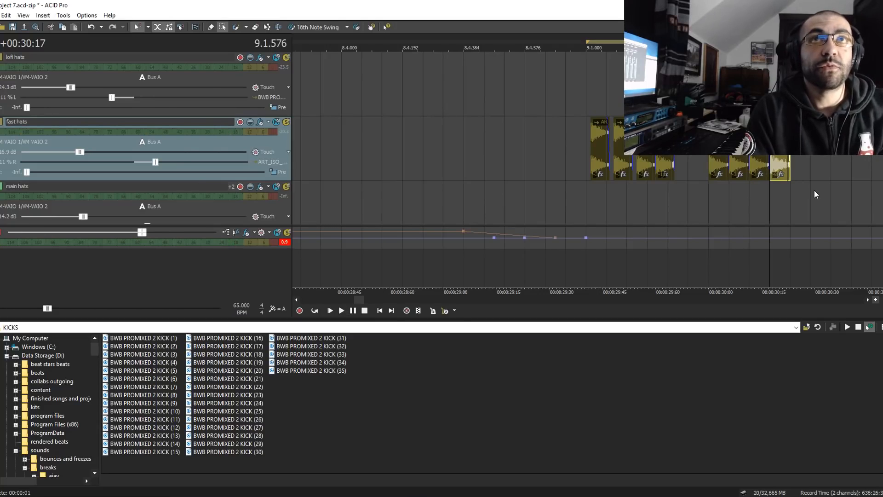
{"action": "left_click", "coordinate": [719, 192]}
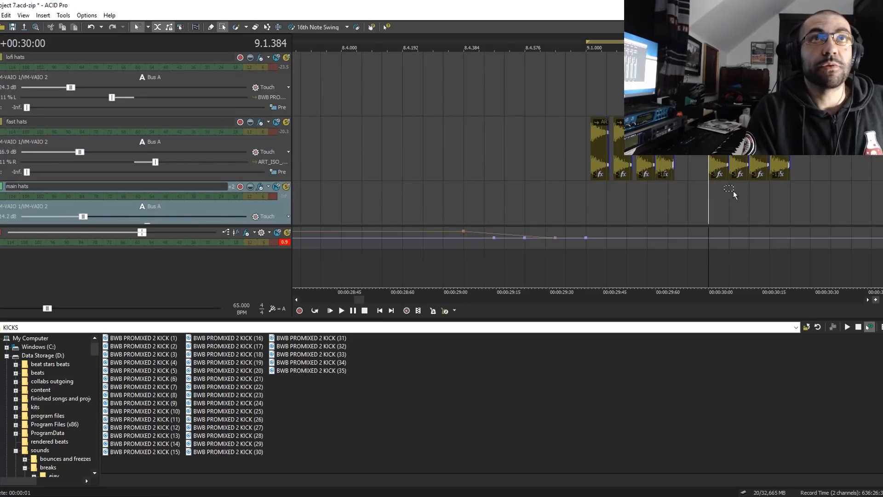
{"action": "key", "text": "space"}
{"action": "key", "text": "space"}
- Replace the original fast hats at 9.1 with the newly painted triplet group and set grid snapping to Ruler Marks
{"action": "left_click_drag", "start_coordinate": [803, 174], "coordinate": [598, 155]}
{"action": "key", "text": "Delete"}
{"action": "left_click", "coordinate": [148, 27]}
{"action": "left_click", "coordinate": [158, 39]}
- Select the four fast hats at 9.1 and shift them together slightly behind the beat
{"action": "left_click_drag", "start_coordinate": [692, 157], "coordinate": [564, 145]}
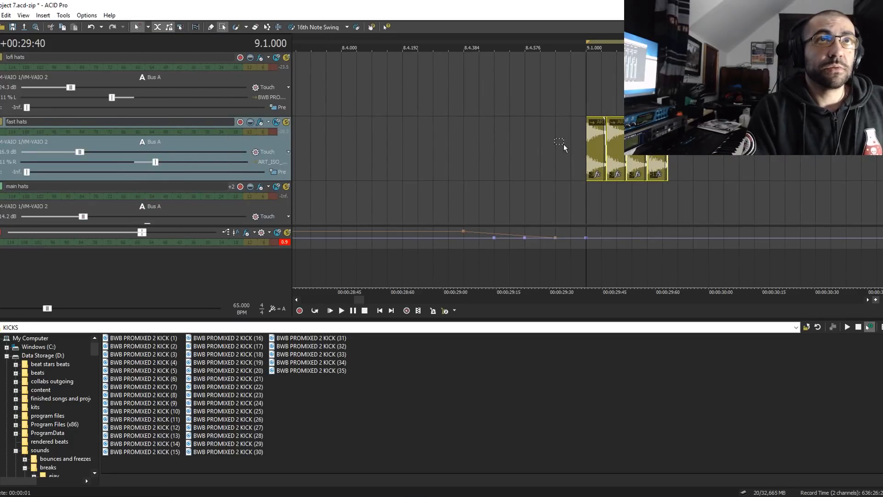
{"action": "scroll", "coordinate": [736, 164], "scroll_direction": "up", "scroll_amount": 5}
{"action": "left_click_drag", "start_coordinate": [639, 159], "coordinate": [672, 159]}
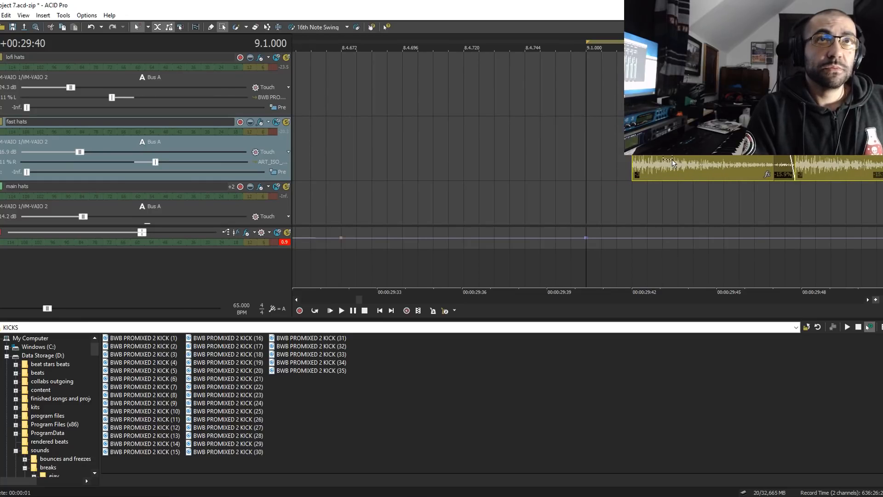
{"action": "scroll", "coordinate": [664, 158], "scroll_direction": "down", "scroll_amount": 5}
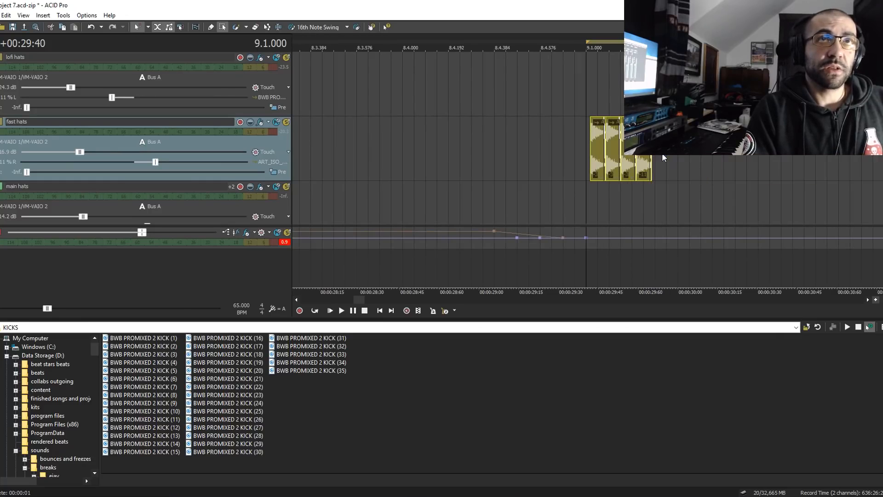
- Listen to the shifted fast hats from 9.1 and examine their offset from the beat
{"action": "scroll", "coordinate": [664, 158], "scroll_direction": "up", "scroll_amount": 3}
{"action": "key", "text": "space"}
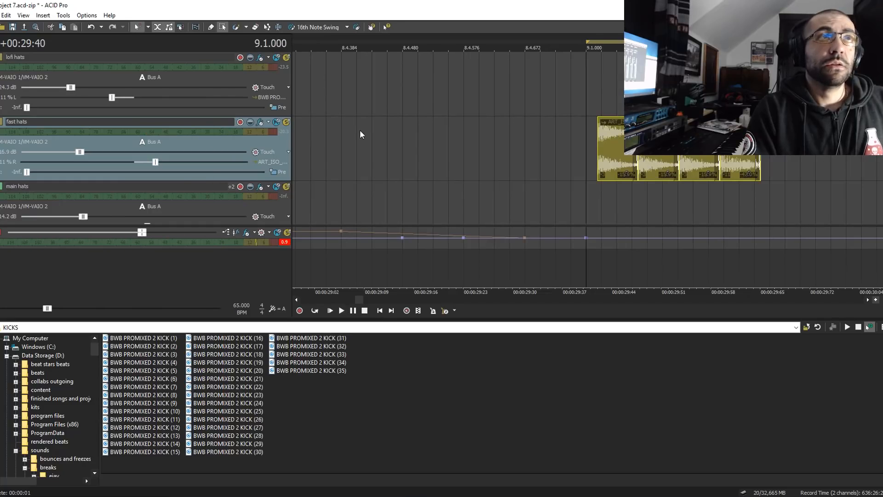
{"action": "key", "text": "space"}
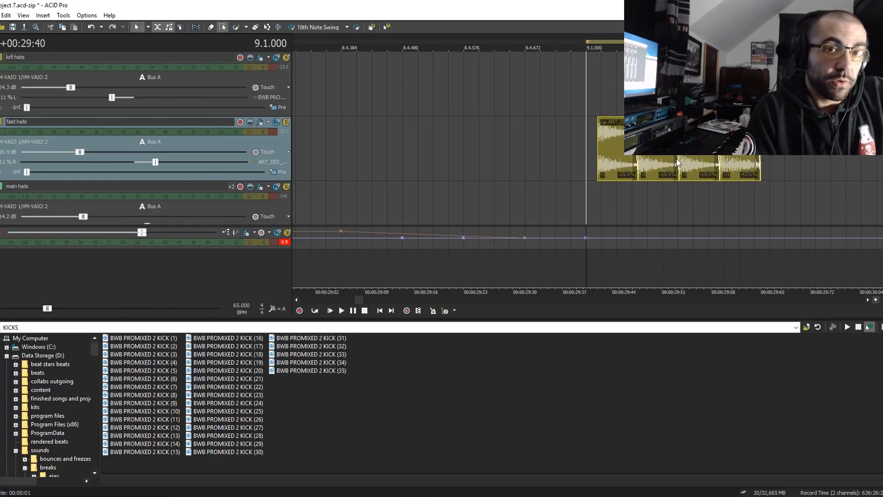
{"action": "scroll", "coordinate": [675, 171], "scroll_direction": "down", "scroll_amount": 5}
{"action": "scroll", "coordinate": [675, 173], "scroll_direction": "up", "scroll_amount": 5}
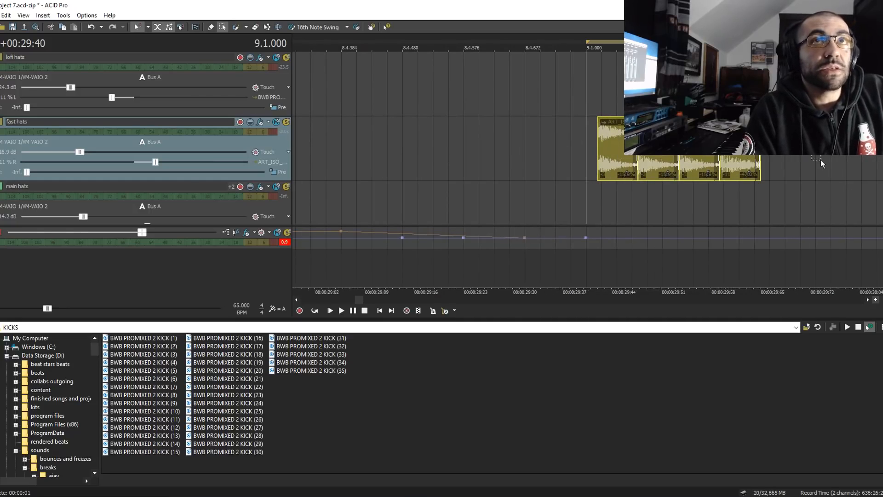
{"action": "scroll", "coordinate": [553, 153], "scroll_direction": "down", "scroll_amount": 2}
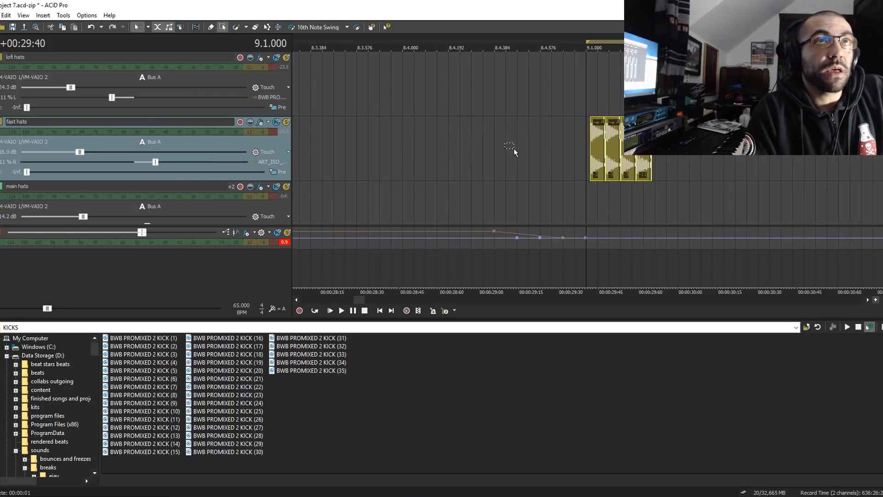
{"action": "scroll", "coordinate": [515, 152], "scroll_direction": "down", "scroll_amount": 3}
- Play the fast hats from 9.1, and listen to the main hats, open hat and ride from 13.1
{"action": "key", "text": "space"}
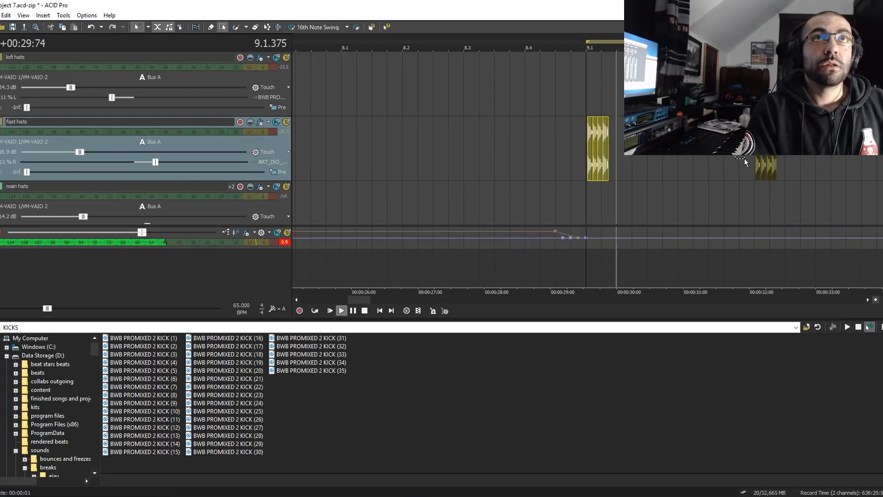
{"action": "scroll", "coordinate": [745, 159], "scroll_direction": "down", "scroll_amount": 3}
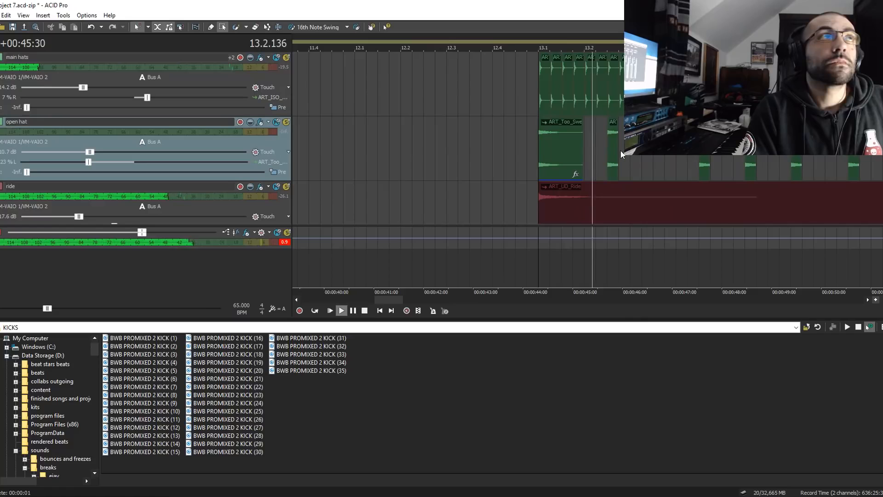
{"action": "key", "text": "space"}
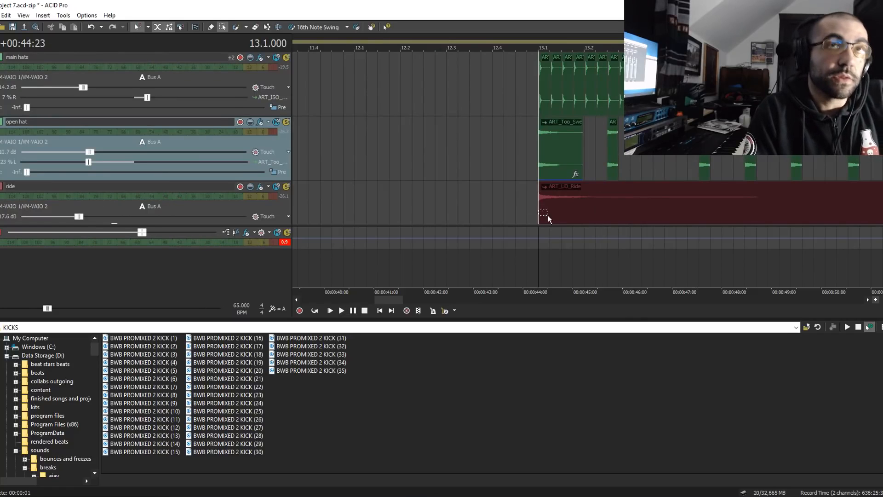
- Examine where the main hats, open hat and ride patterns start at 13.1 and how the main hats align to the grid
{"action": "scroll", "coordinate": [548, 139], "scroll_direction": "up", "scroll_amount": 4}
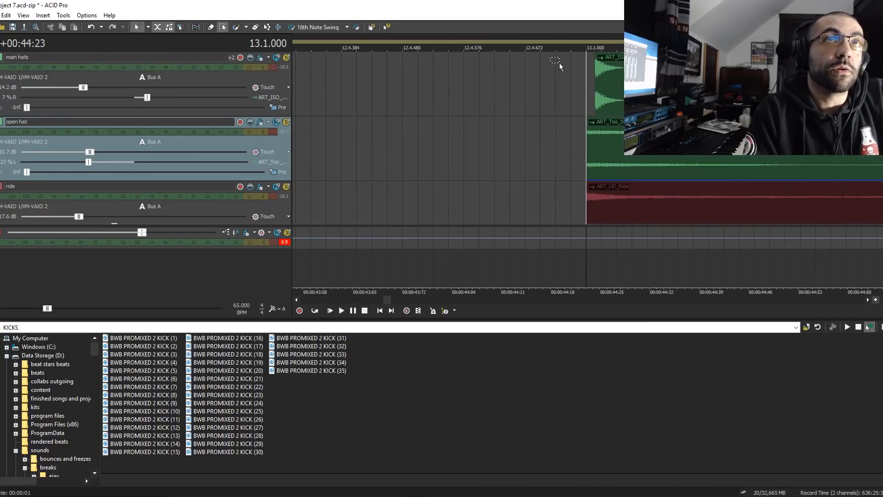
{"action": "scroll", "coordinate": [550, 82], "scroll_direction": "down", "scroll_amount": 4}
{"action": "scroll", "coordinate": [548, 84], "scroll_direction": "up", "scroll_amount": 3}
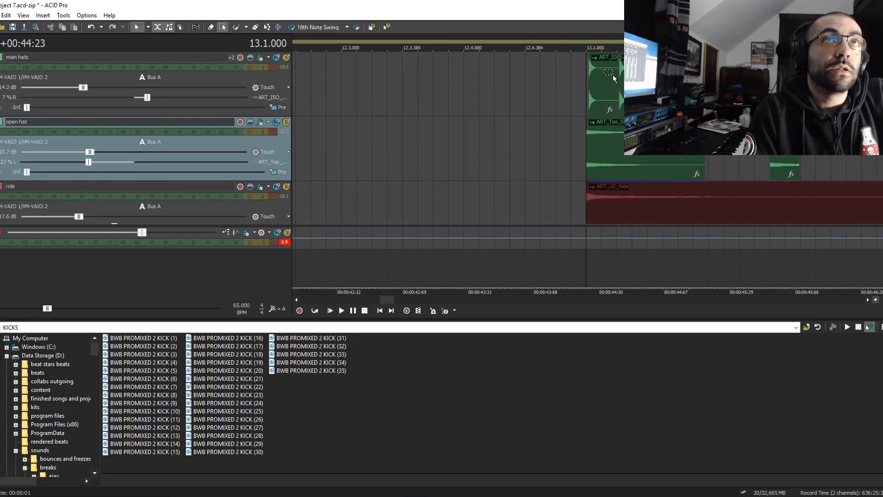
{"action": "scroll", "coordinate": [537, 89], "scroll_direction": "down", "scroll_amount": 6}
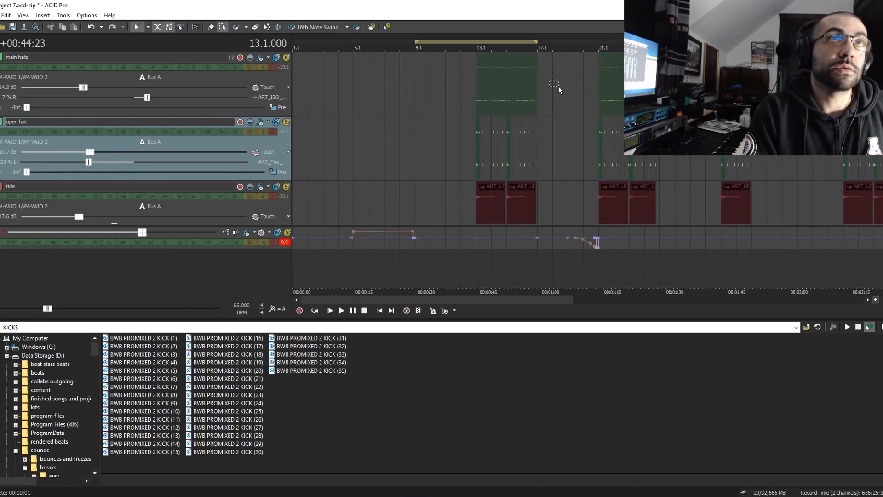
{"action": "scroll", "coordinate": [559, 86], "scroll_direction": "up", "scroll_amount": 5}
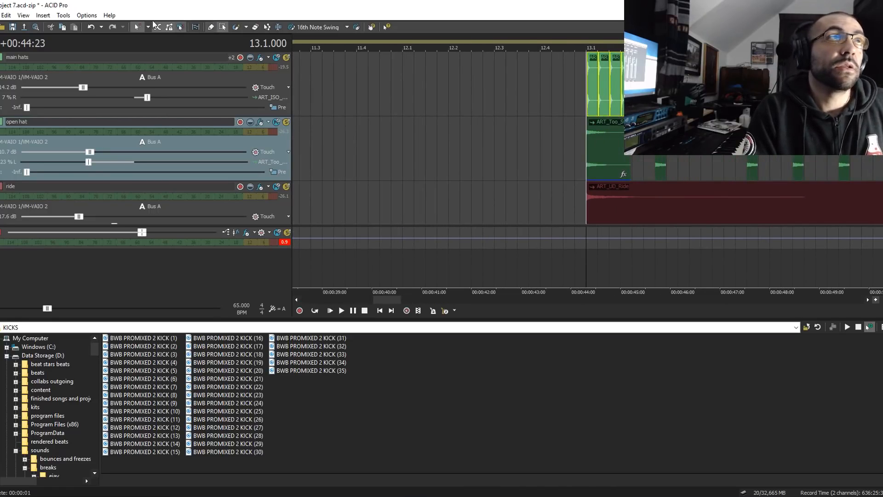
- Set the grid spacing to 16th Notes and activate the Draw tool, checking the main hats' alignment at 13.1
{"action": "left_click", "coordinate": [148, 27]}
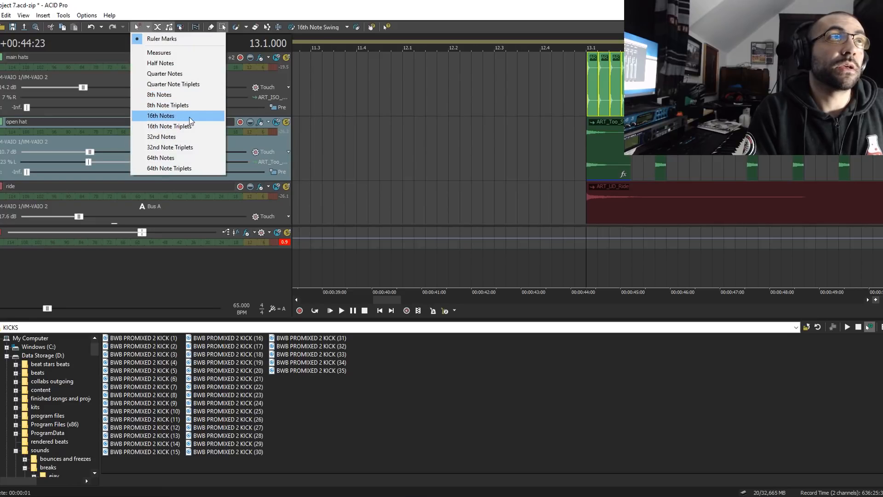
{"action": "left_click", "coordinate": [189, 118]}
{"action": "scroll", "coordinate": [598, 109], "scroll_direction": "up", "scroll_amount": 2}
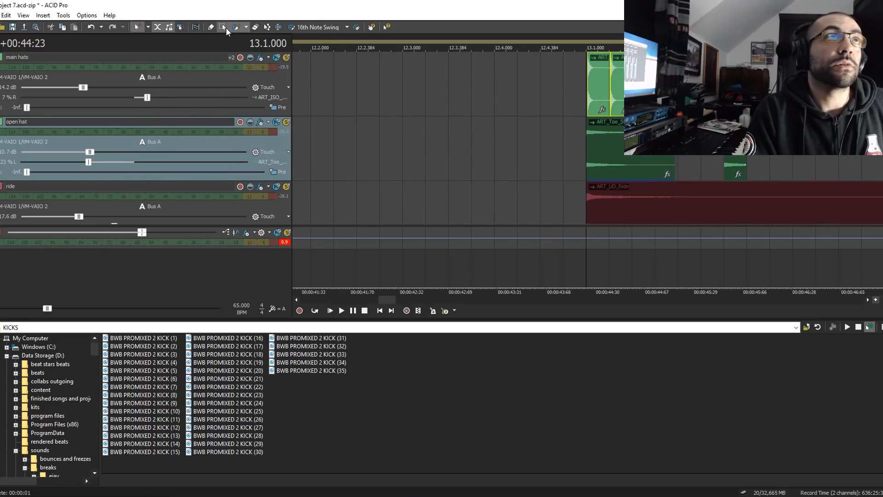
{"action": "left_click", "coordinate": [210, 27]}
{"action": "scroll", "coordinate": [593, 93], "scroll_direction": "up", "scroll_amount": 2}
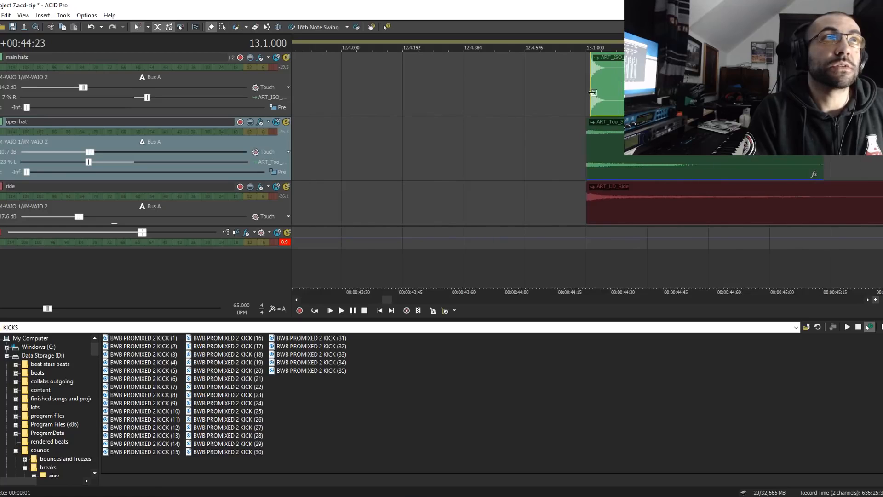
{"action": "scroll", "coordinate": [593, 92], "scroll_direction": "down", "scroll_amount": 5}
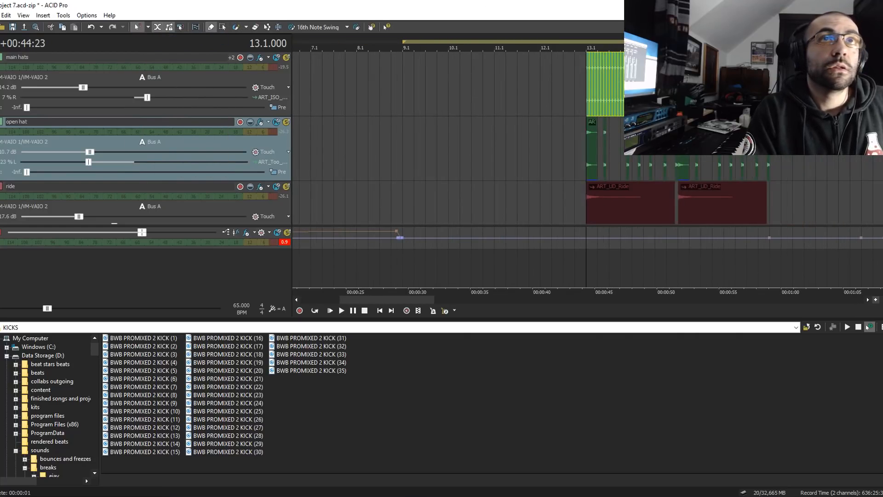
- Look through the tracks from the ride down to roland ahhh, and briefly play the beat from 9.1
{"action": "key", "text": "space"}
{"action": "scroll", "coordinate": [664, 164], "scroll_direction": "down", "scroll_amount": 3}
{"action": "key", "text": "space"}
{"action": "scroll", "coordinate": [662, 138], "scroll_direction": "up", "scroll_amount": 2}
{"action": "key", "text": "space"}
{"action": "key", "text": "space"}
{"action": "scroll", "coordinate": [147, 138], "scroll_direction": "down", "scroll_amount": 4}
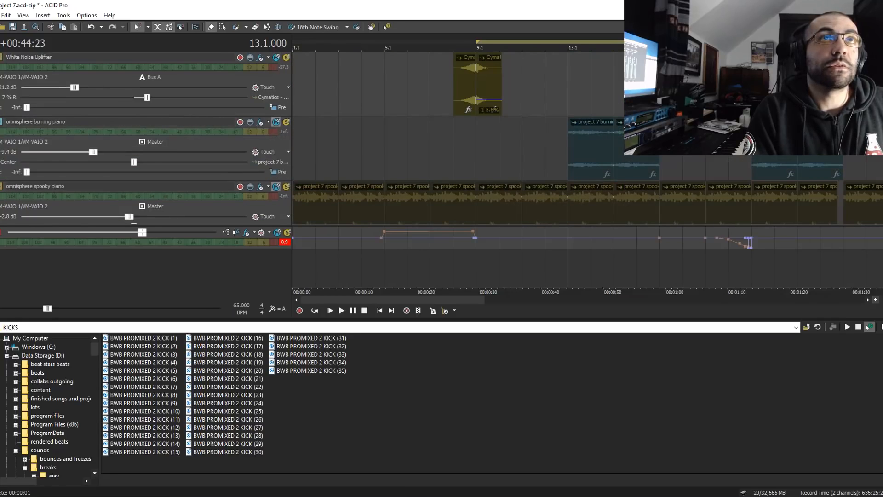
{"action": "scroll", "coordinate": [146, 138], "scroll_direction": "up", "scroll_amount": 5}
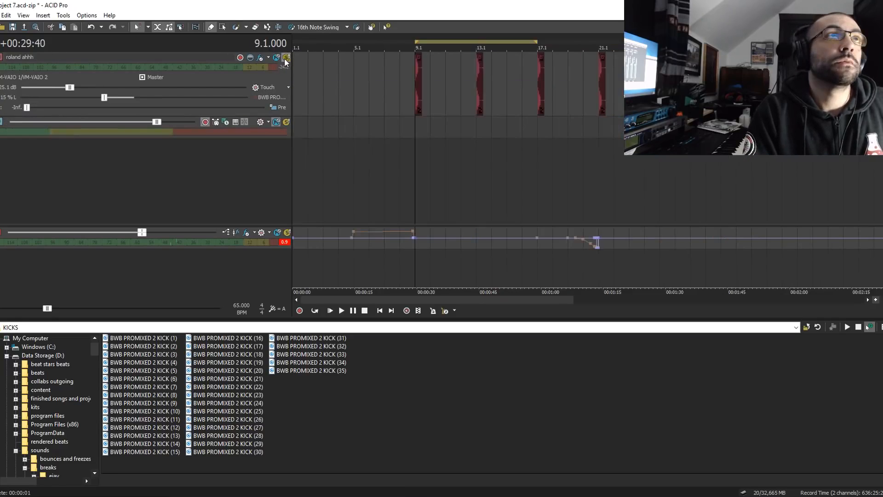
{"action": "key", "text": "space"}
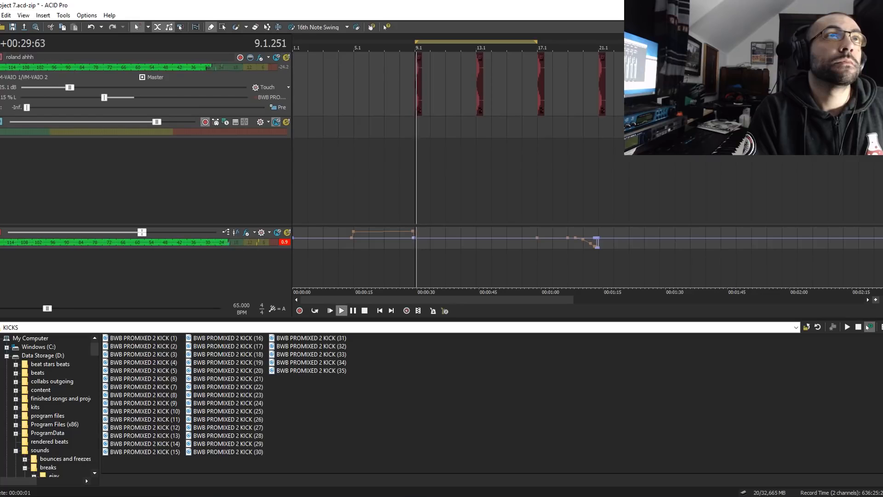
{"action": "key", "text": "space"}
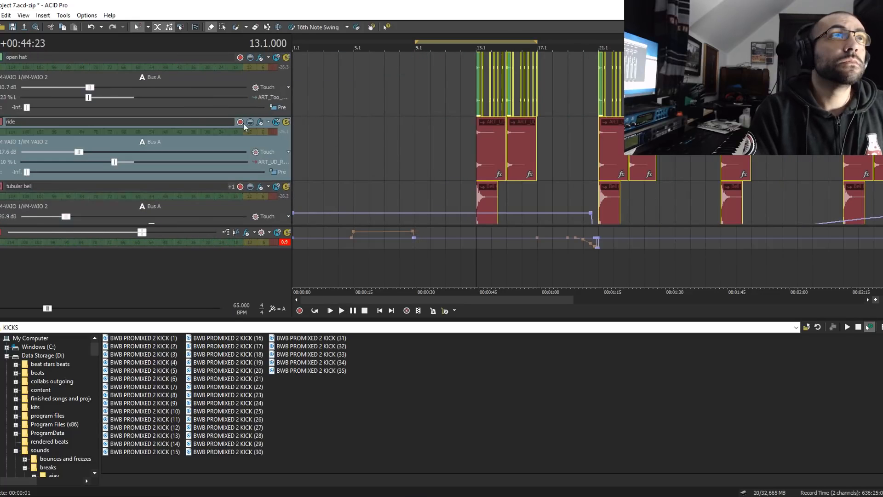
- Play the beat from 13.1 and examine the layered hats, ride, bells, pianos, 808-style roland ahhh and kick tracks
{"action": "key", "text": "space"}
{"action": "scroll", "coordinate": [591, 143], "scroll_direction": "up", "scroll_amount": 3}
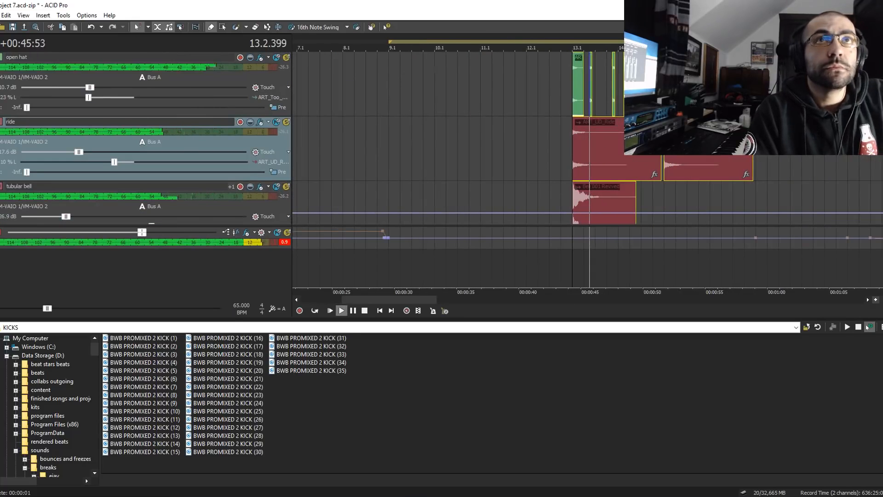
{"action": "scroll", "coordinate": [590, 143], "scroll_direction": "down", "scroll_amount": 1}
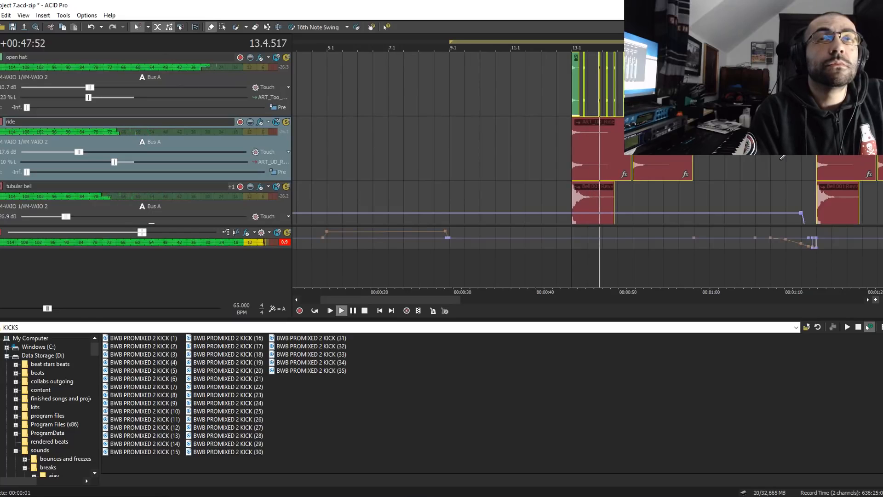
{"action": "scroll", "coordinate": [720, 152], "scroll_direction": "down", "scroll_amount": 3}
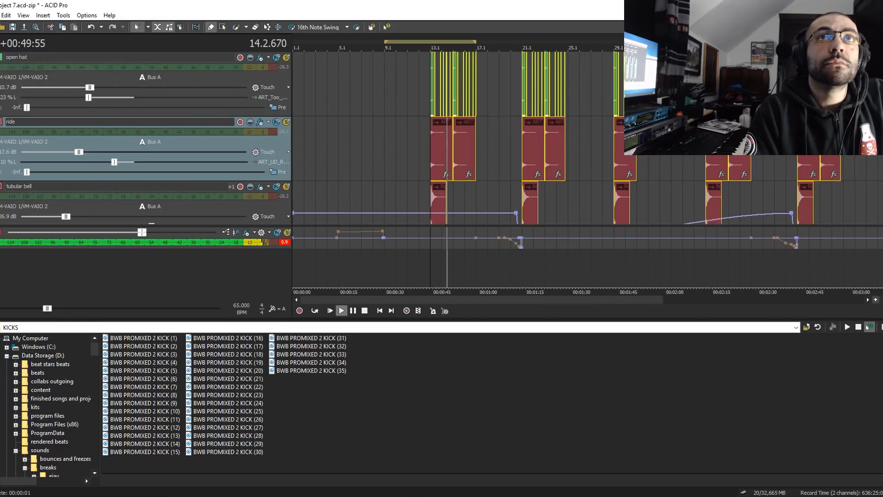
{"action": "scroll", "coordinate": [720, 152], "scroll_direction": "down", "scroll_amount": 2}
{"action": "scroll", "coordinate": [587, 138], "scroll_direction": "down", "scroll_amount": 3}
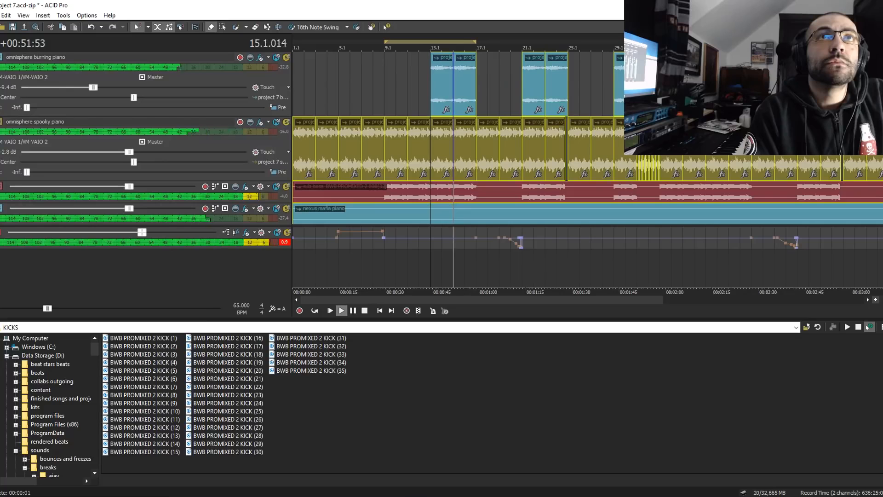
{"action": "scroll", "coordinate": [587, 138], "scroll_direction": "down", "scroll_amount": 2}
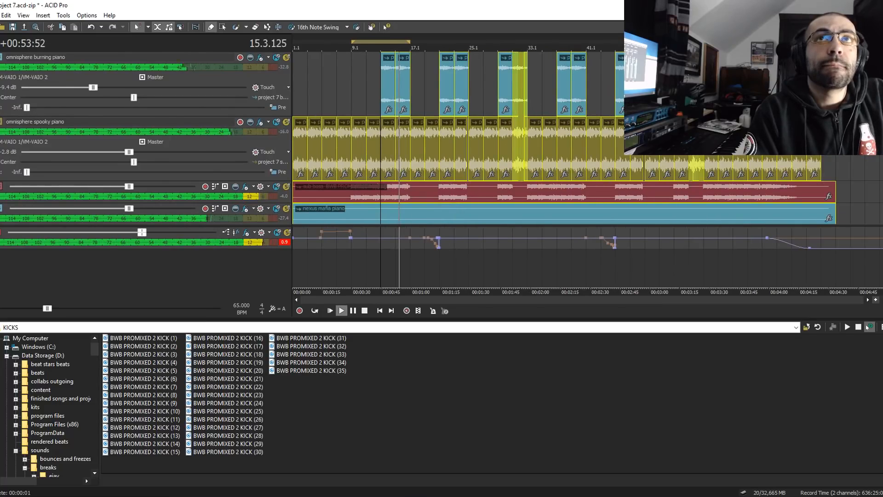
{"action": "scroll", "coordinate": [691, 165], "scroll_direction": "down", "scroll_amount": 2}
{"action": "scroll", "coordinate": [690, 165], "scroll_direction": "up", "scroll_amount": 2}
{"action": "scroll", "coordinate": [690, 164], "scroll_direction": "up", "scroll_amount": 1}
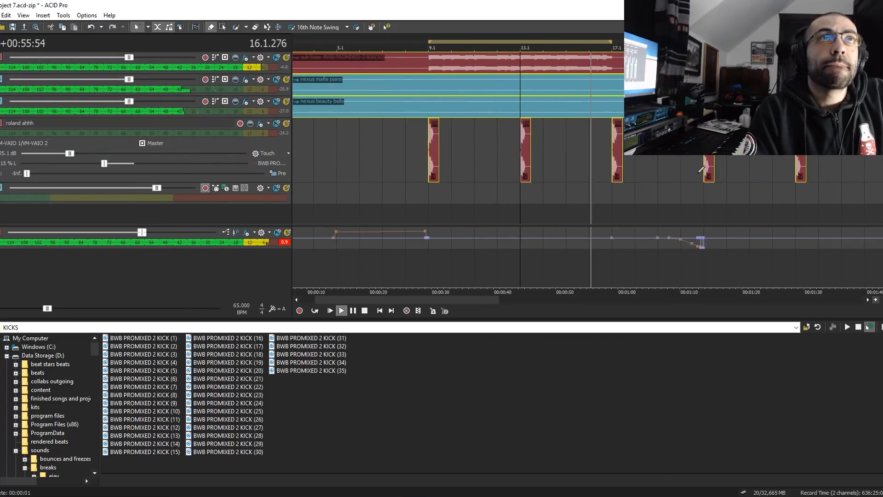
{"action": "scroll", "coordinate": [587, 138], "scroll_direction": "up", "scroll_amount": 4}
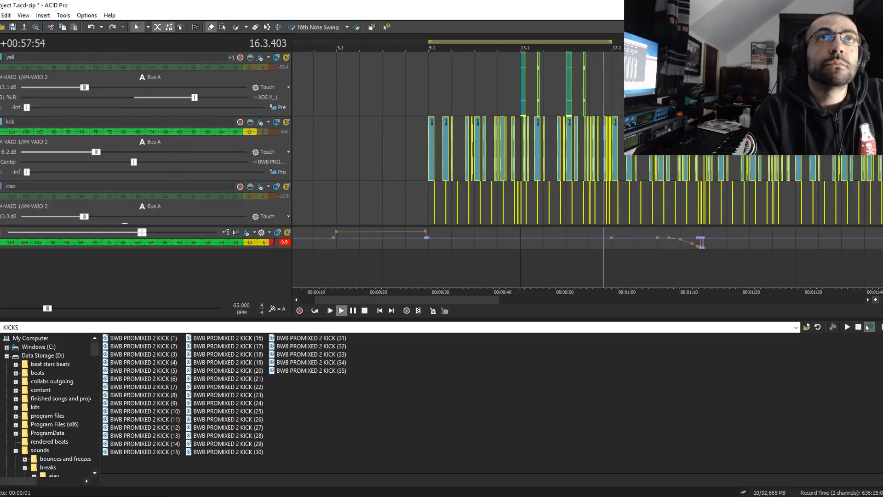
- Listen to the section from 17.1 and again from 19.1, following the kick and clap transition into 21.1
{"action": "left_click", "coordinate": [429, 85]}
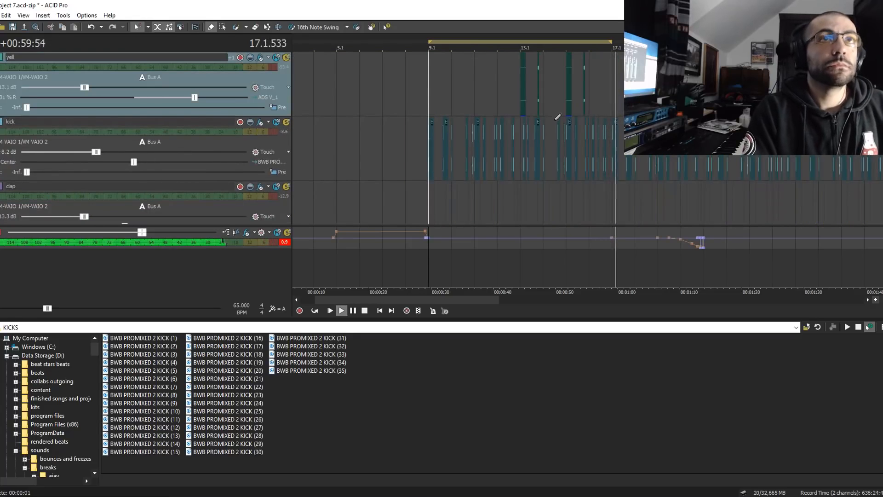
{"action": "left_click", "coordinate": [622, 96]}
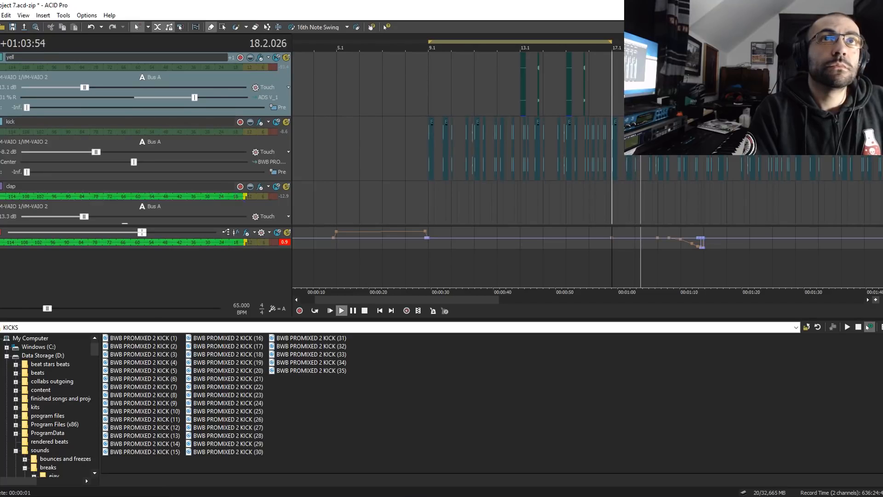
{"action": "left_click", "coordinate": [658, 94]}
{"action": "scroll", "coordinate": [658, 94], "scroll_direction": "up", "scroll_amount": 3}
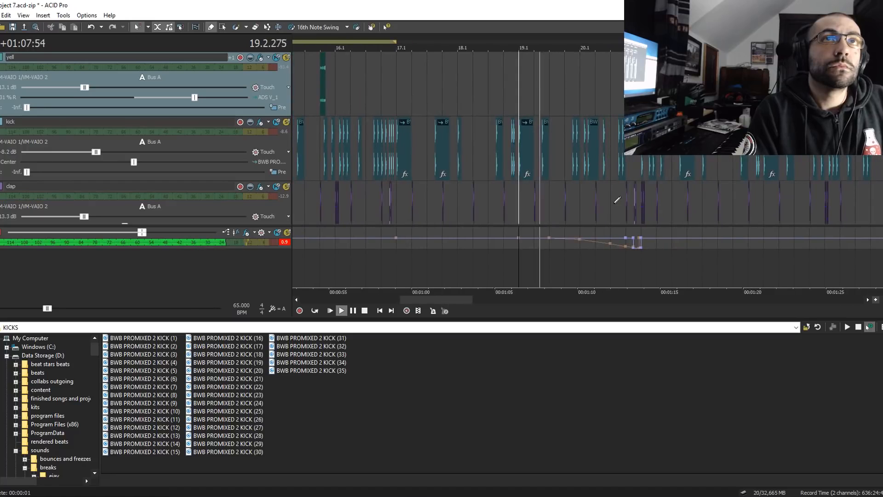
{"action": "left_click", "coordinate": [631, 207]}
{"action": "scroll", "coordinate": [630, 206], "scroll_direction": "up", "scroll_amount": 3}
{"action": "scroll", "coordinate": [630, 206], "scroll_direction": "up", "scroll_amount": 2}
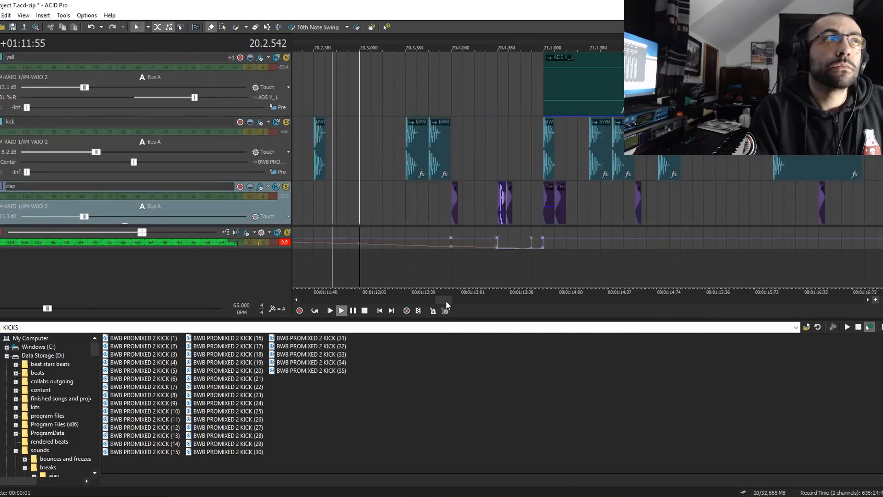
{"action": "scroll", "coordinate": [405, 210], "scroll_direction": "down", "scroll_amount": 5}
{"action": "key", "text": "Return"}
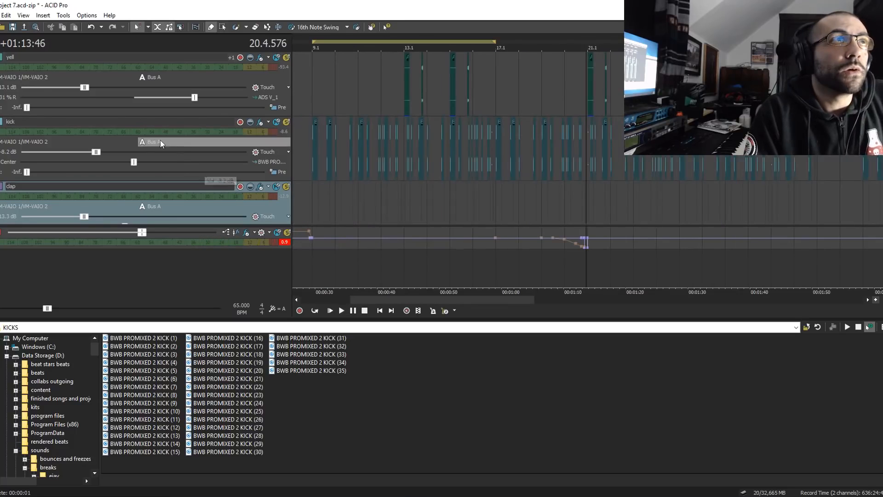
- Examine the kick track's output routing options and the ModernExciter plug-in on Bus A
{"action": "left_click", "coordinate": [147, 142]}
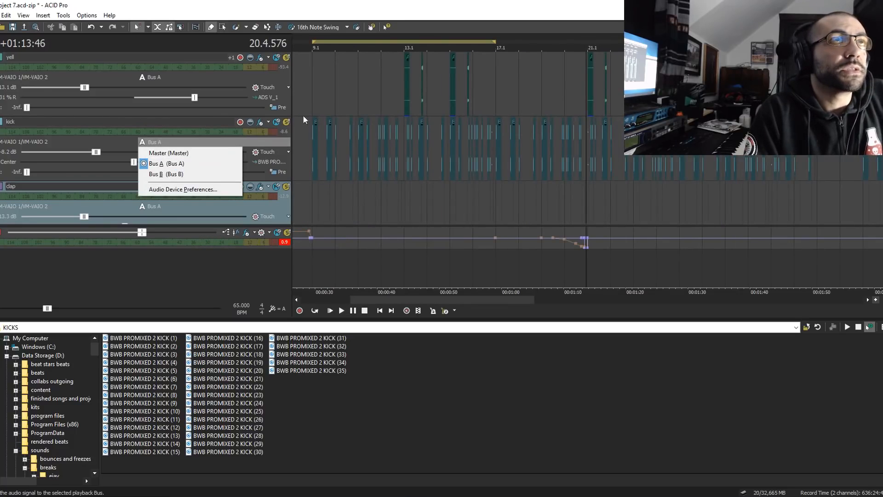
{"action": "left_click", "coordinate": [313, 104]}
{"action": "left_click", "coordinate": [324, 95]}
{"action": "scroll", "coordinate": [620, 146], "scroll_direction": "down", "scroll_amount": 2}
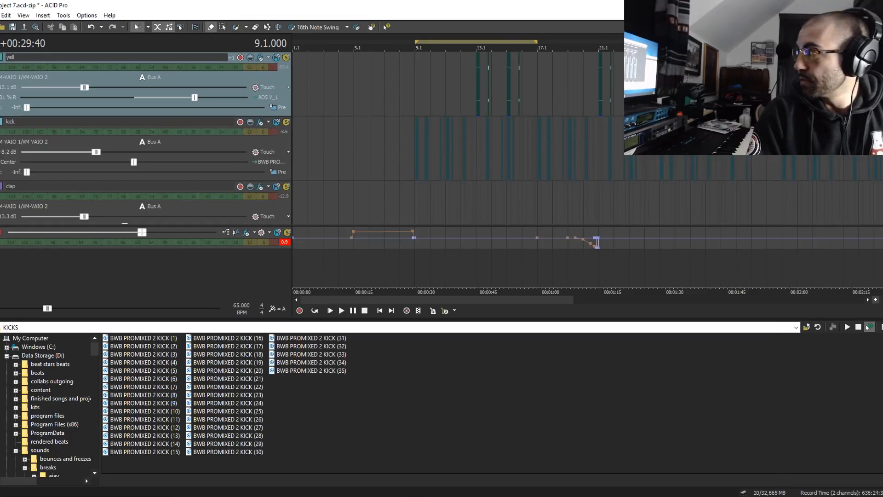
{"action": "left_click", "coordinate": [246, 233]}
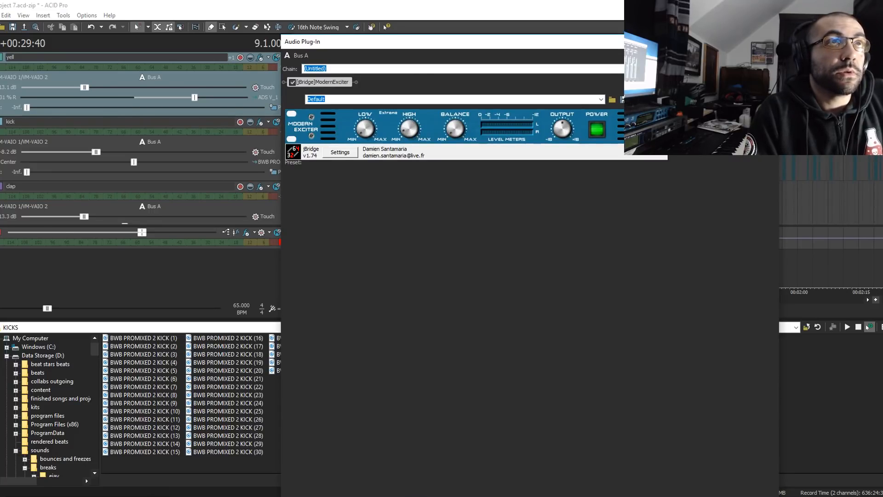
{"action": "left_click", "coordinate": [769, 41]}
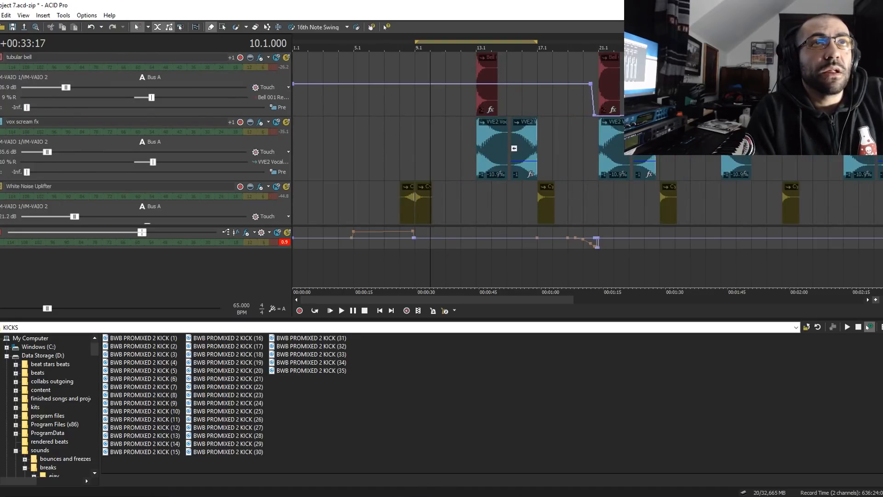
- Review the arrangement near 67.1, and examine the yell, ride, tubular bell and vox scream fx tracks at 13.1
{"action": "left_click_drag", "start_coordinate": [882, 161], "coordinate": [882, 188]}
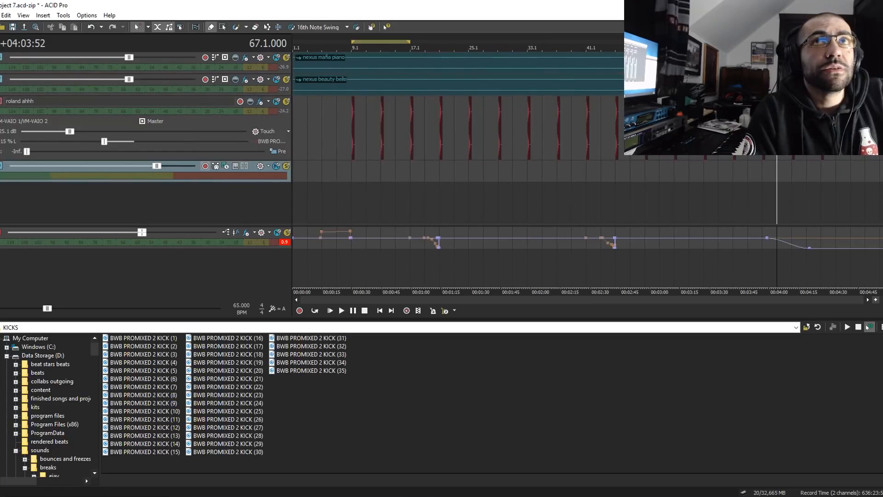
{"action": "scroll", "coordinate": [441, 138], "scroll_direction": "up", "scroll_amount": 5}
{"action": "left_click", "coordinate": [388, 175]}
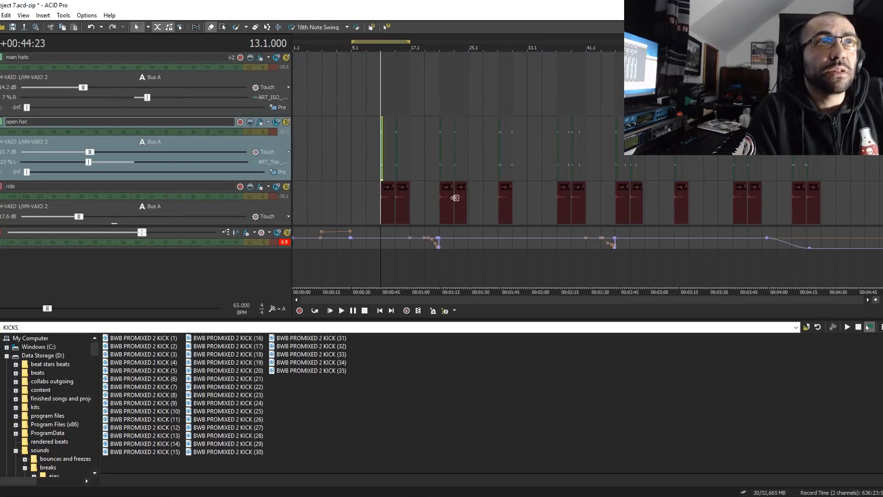
{"action": "scroll", "coordinate": [584, 213], "scroll_direction": "up", "scroll_amount": 2}
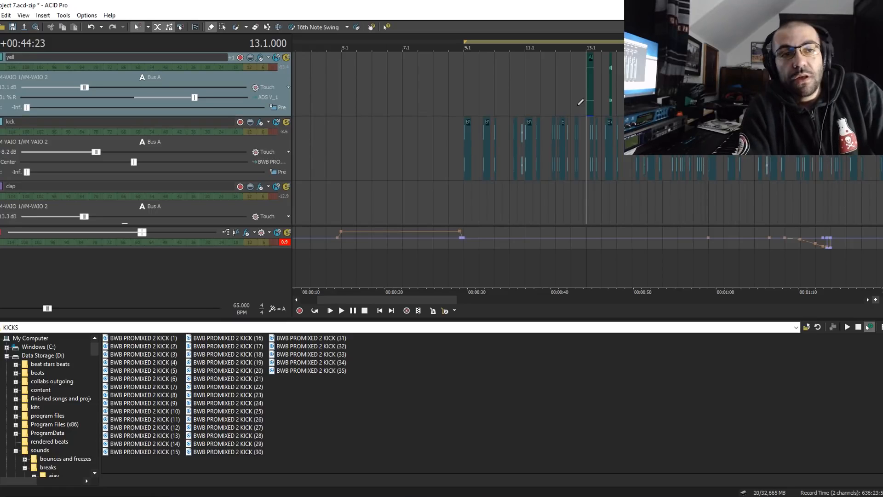
{"action": "scroll", "coordinate": [658, 213], "scroll_direction": "down", "scroll_amount": 5}
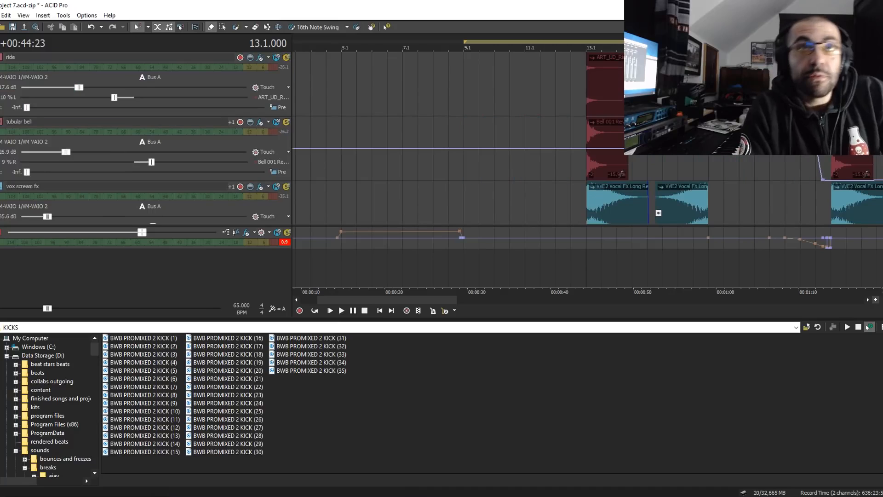